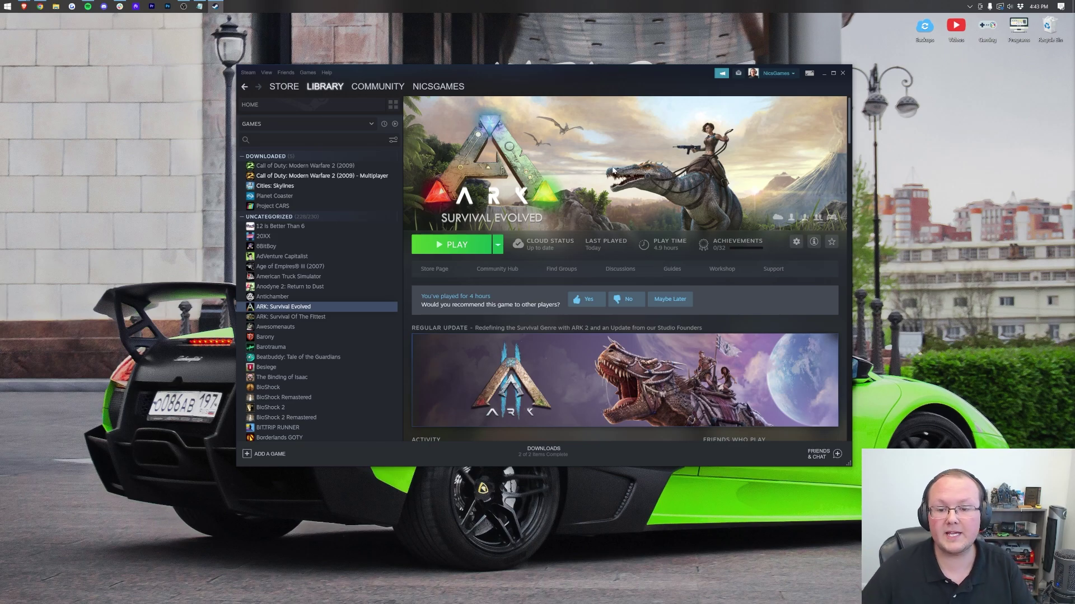
Switch from the ARK library page in Steam to the Apex Hosting website in Chrome.
click(41, 6)
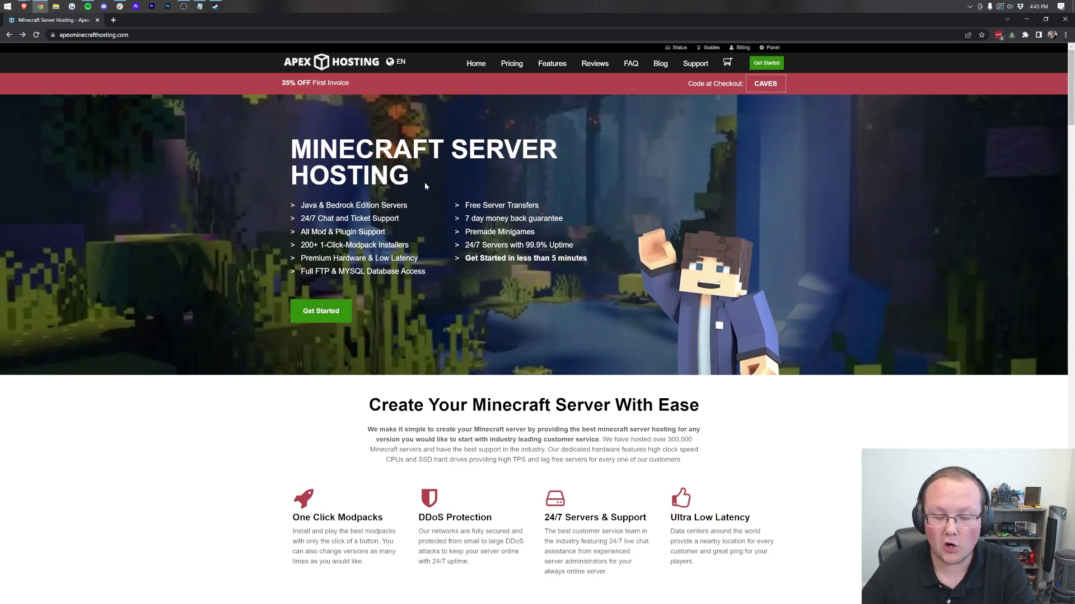
Choose ARK on the plans and pricing page and order the 4GB plan.
drag(445, 156, 270, 167)
click(384, 201)
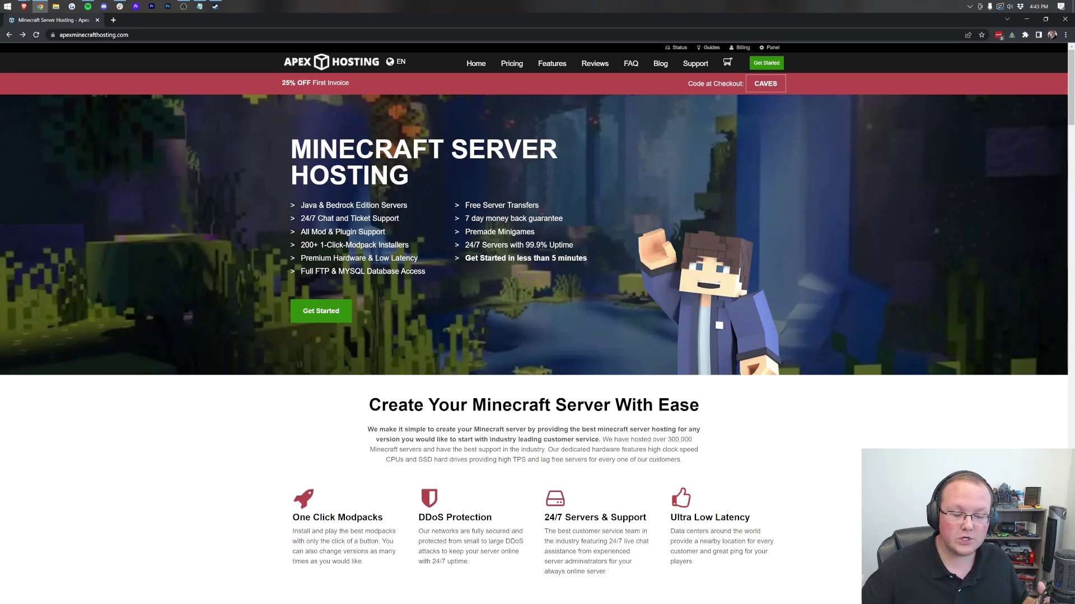
click(336, 309)
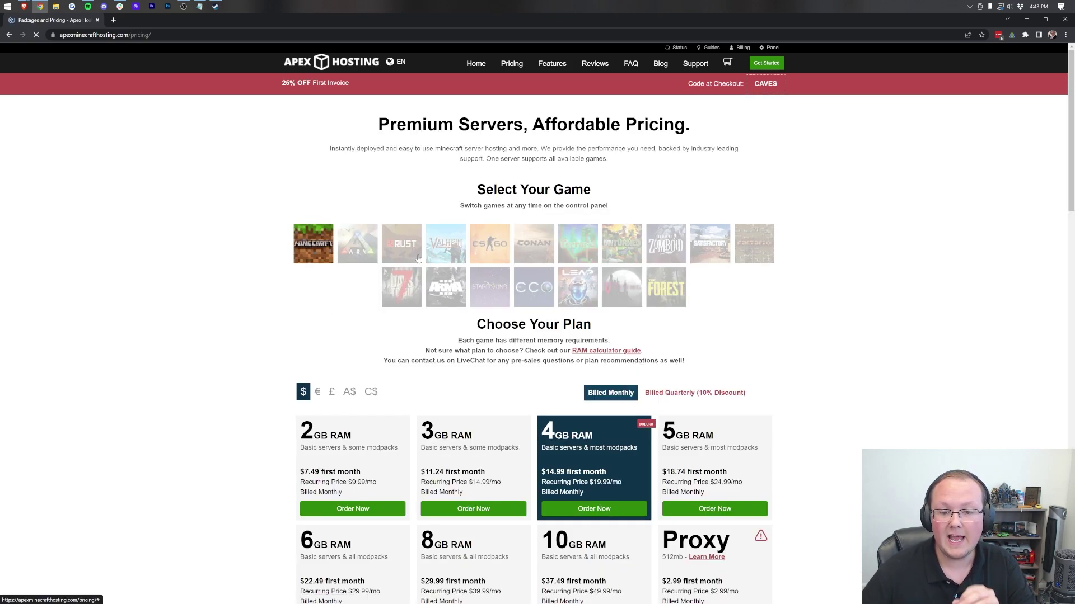
click(358, 251)
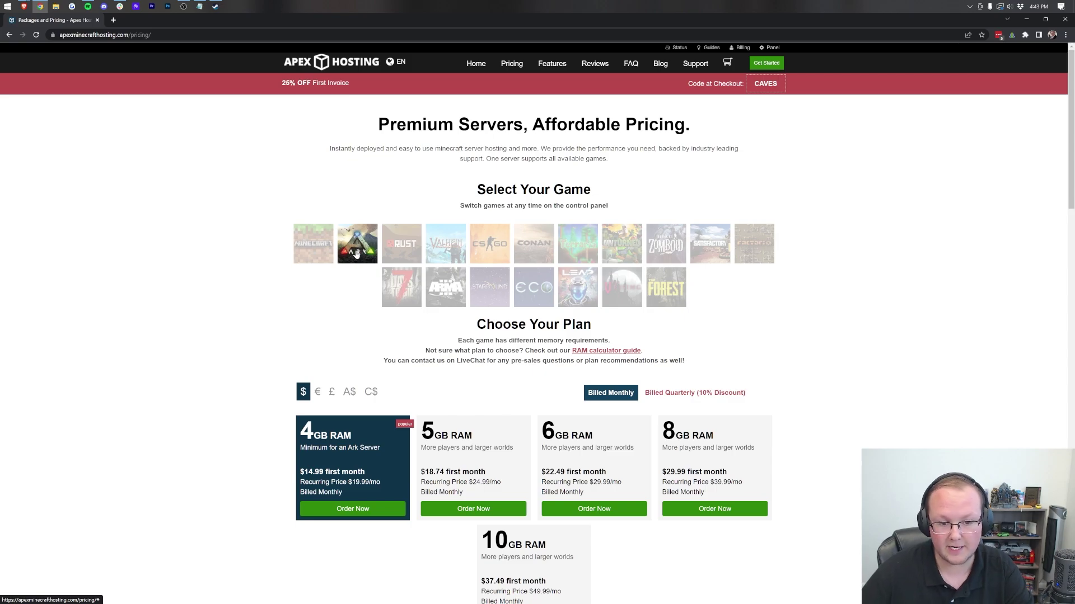
scroll(359, 251, down, 3)
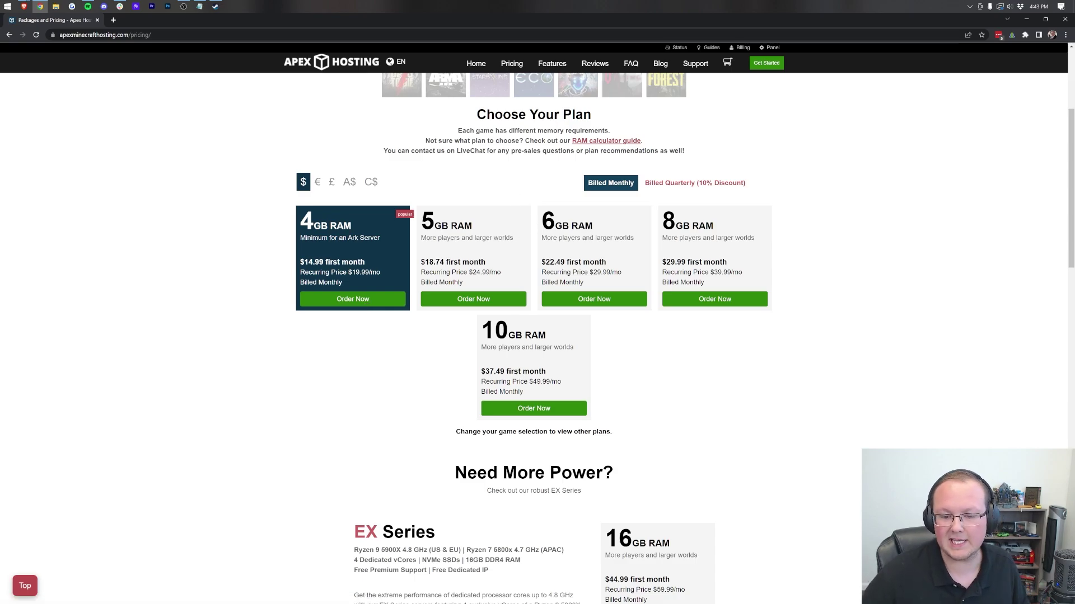
click(352, 301)
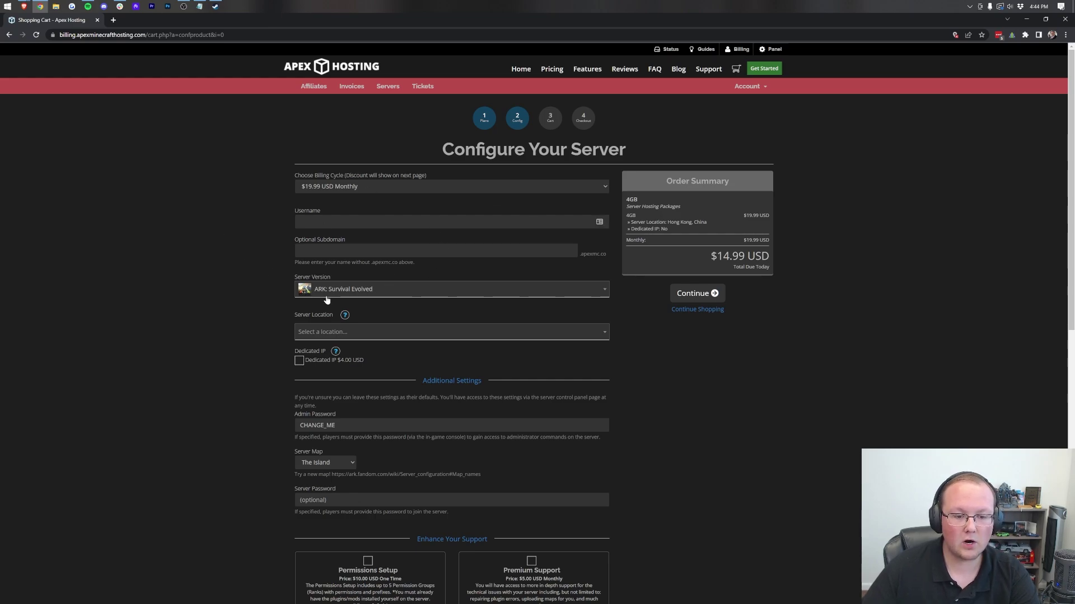
Test the ping to Dallas, Texas and to Miami, Florida from the Server Location list.
scroll(353, 272, down, 2)
click(348, 256)
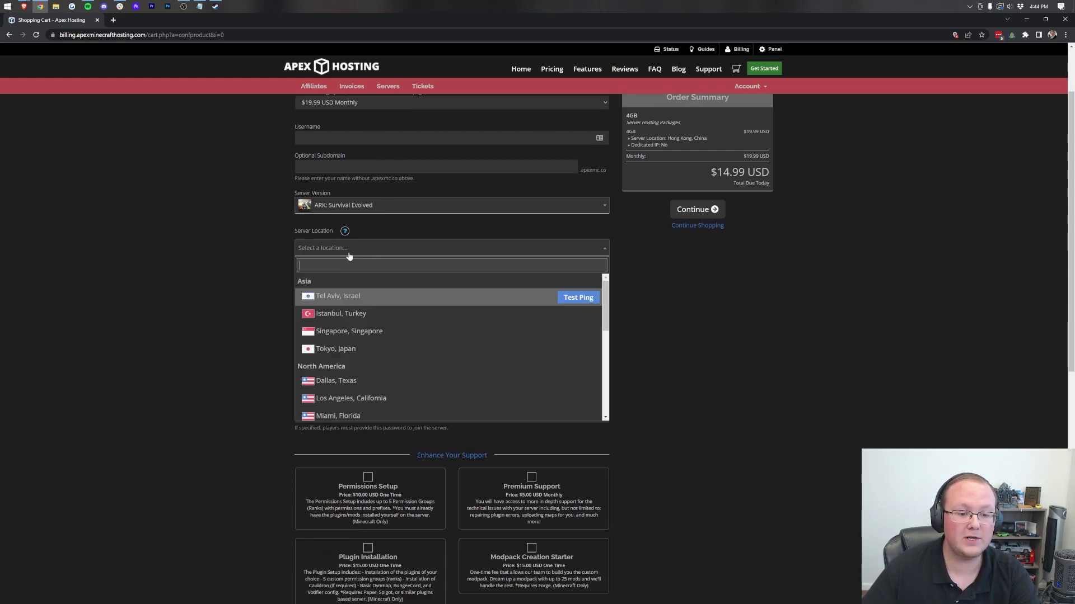
scroll(459, 347, down, 2)
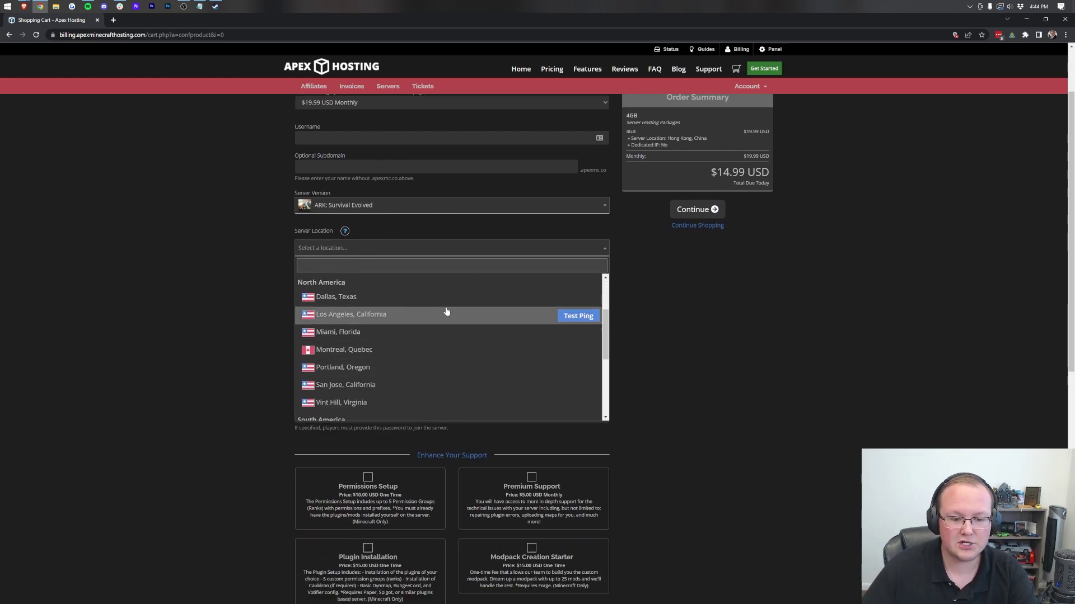
click(575, 300)
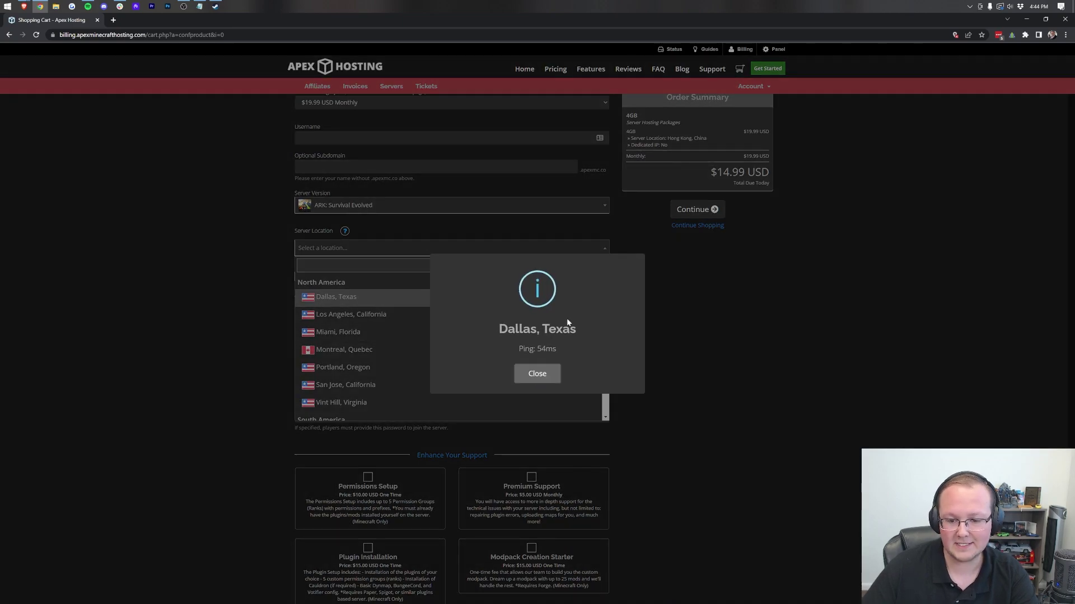
click(537, 374)
click(431, 253)
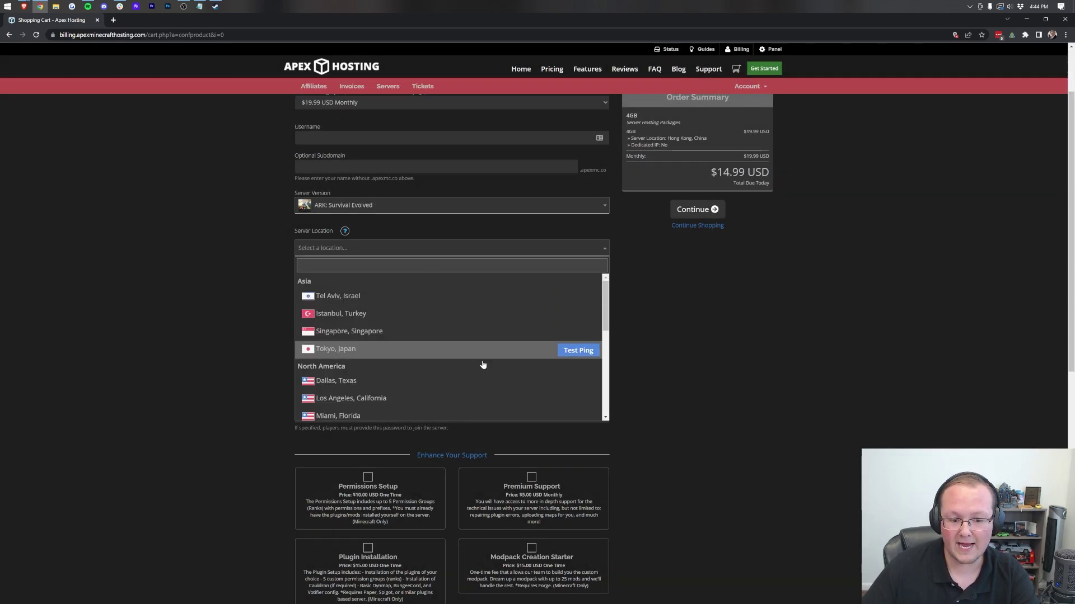
scroll(525, 390, down, 1)
click(571, 375)
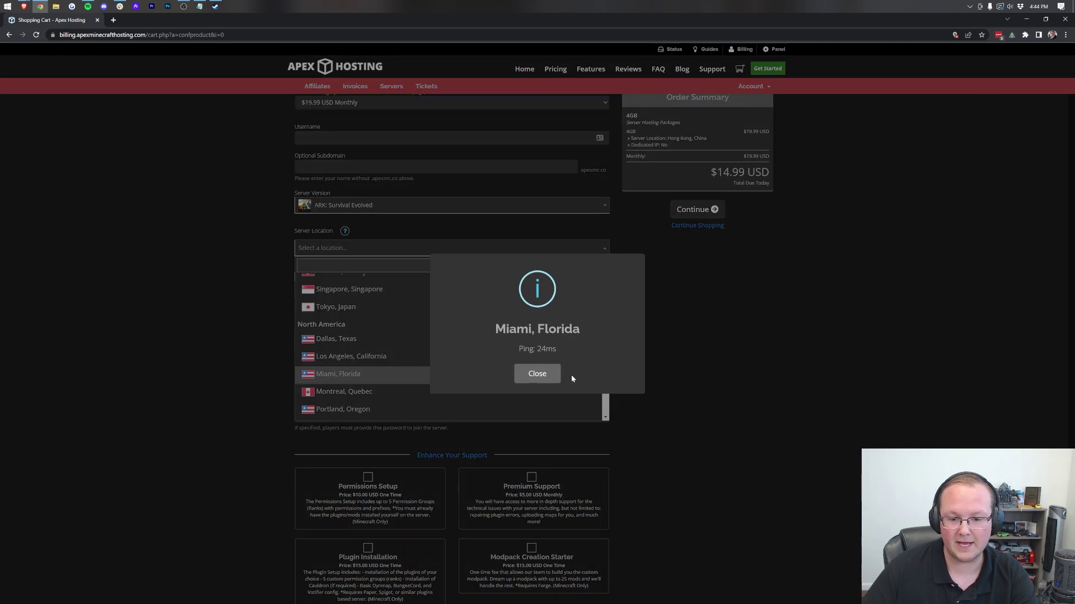
click(529, 378)
Select Miami, Florida as the server location and continue to the order review.
click(381, 247)
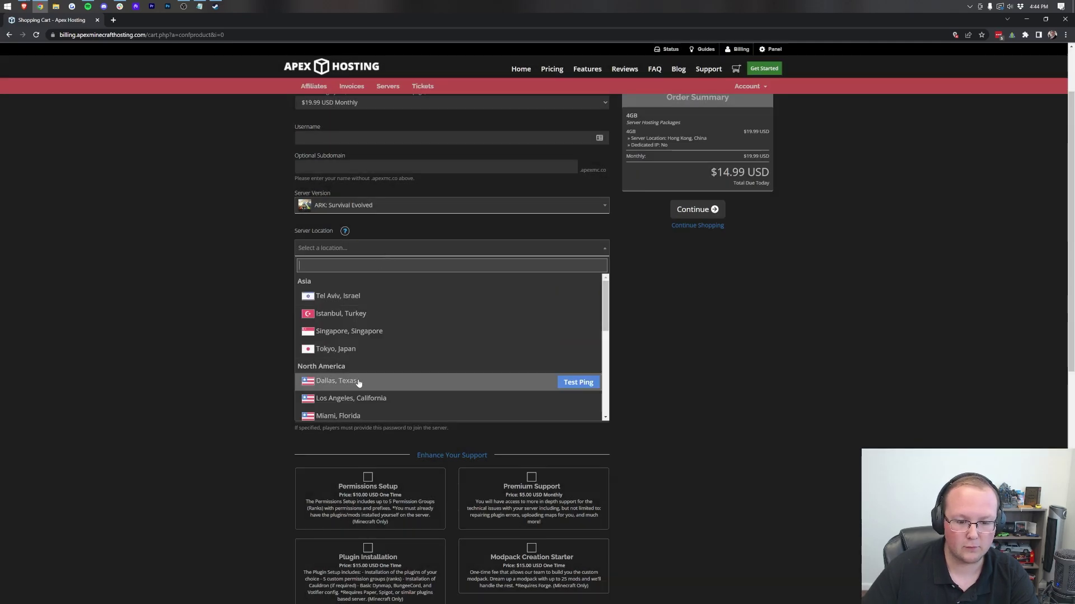
scroll(353, 402, down, 1)
click(355, 378)
scroll(441, 335, up, 2)
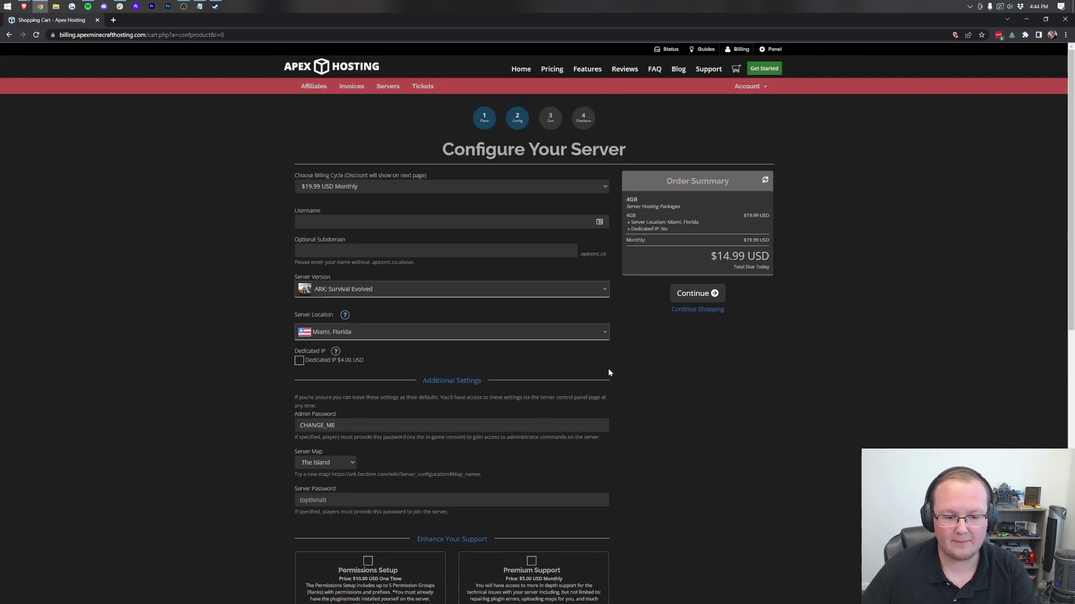
click(441, 334)
scroll(423, 413, down, 3)
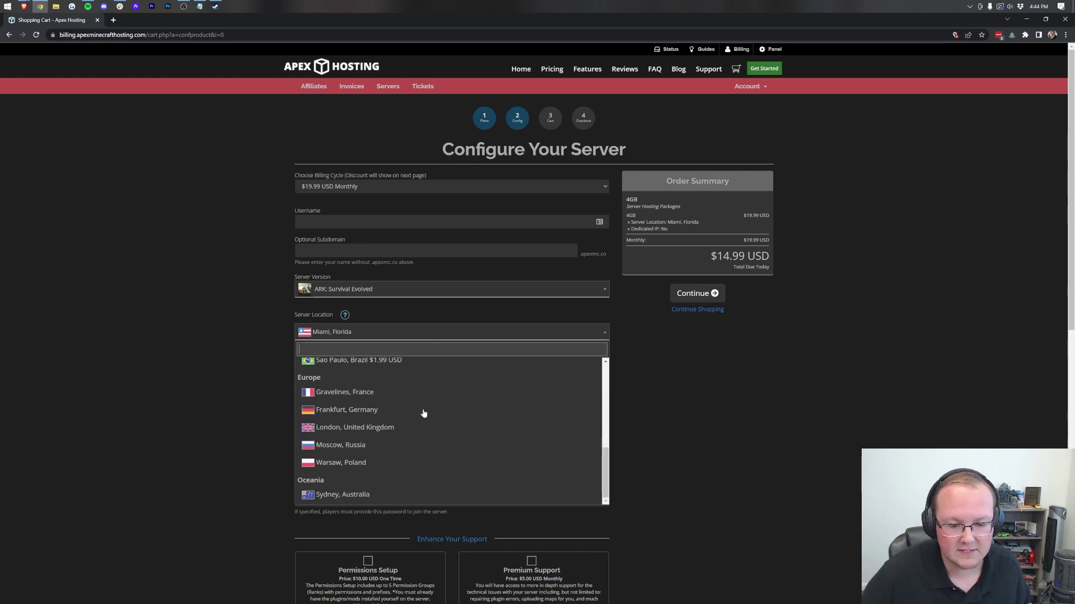
scroll(424, 413, up, 4)
click(746, 378)
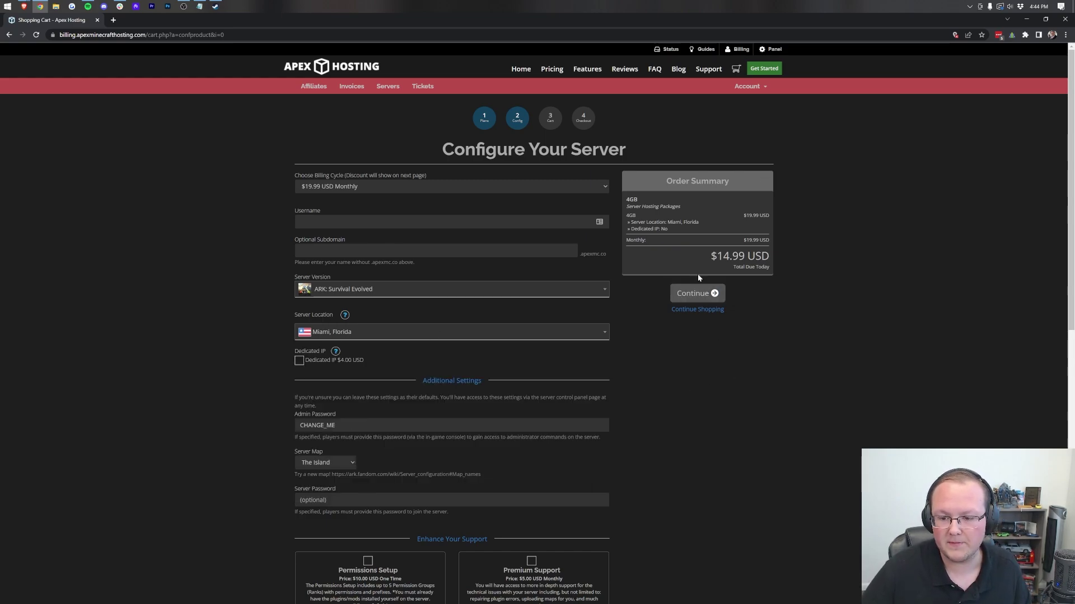
click(693, 293)
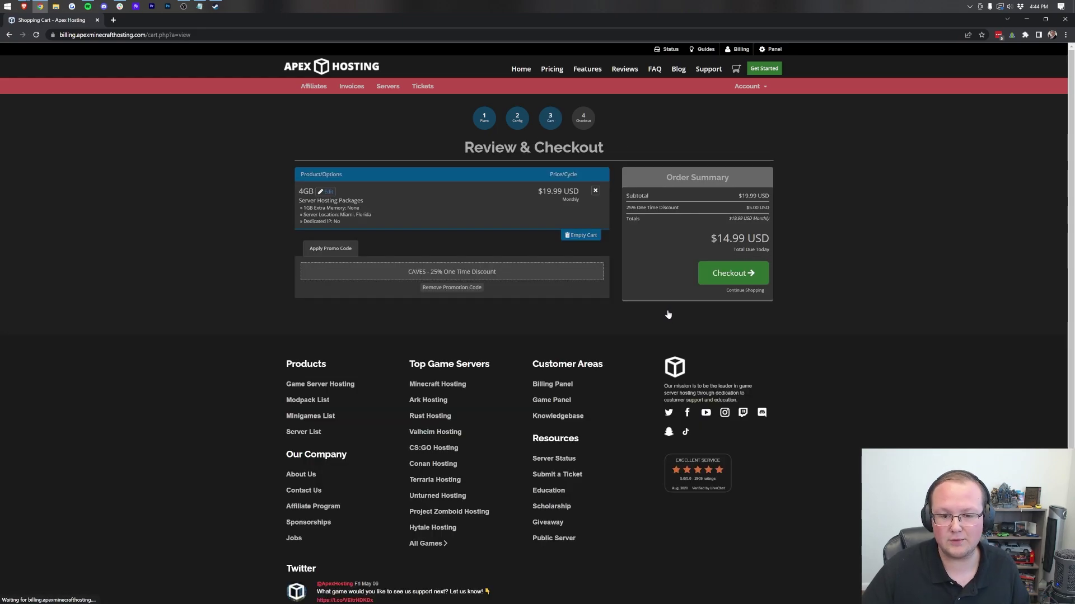
Check out, complete the 4GB ARK server order, and decline the feedback survey.
click(732, 280)
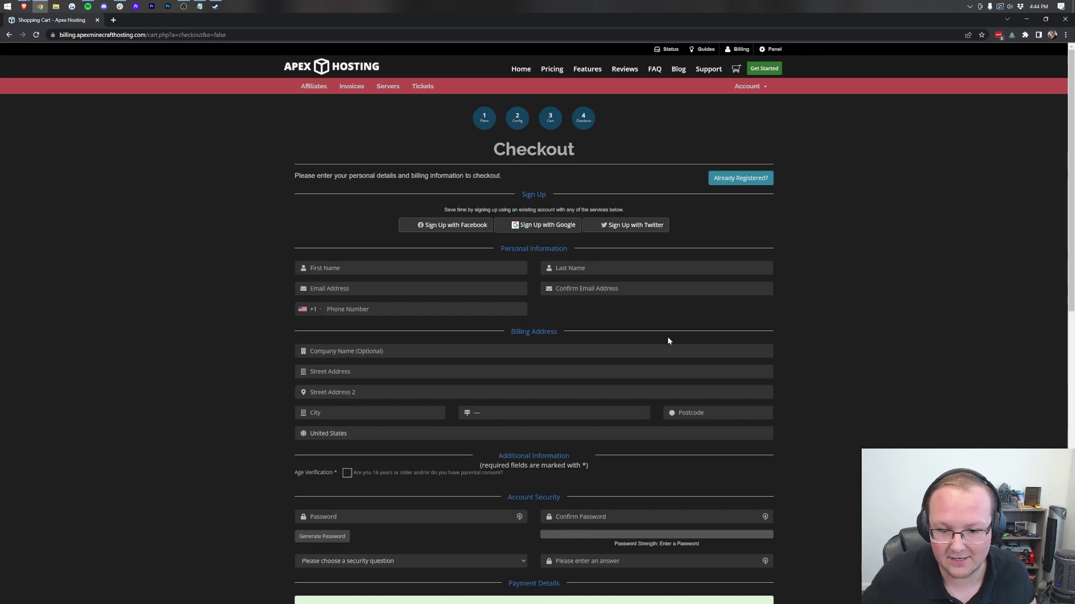
click(510, 415)
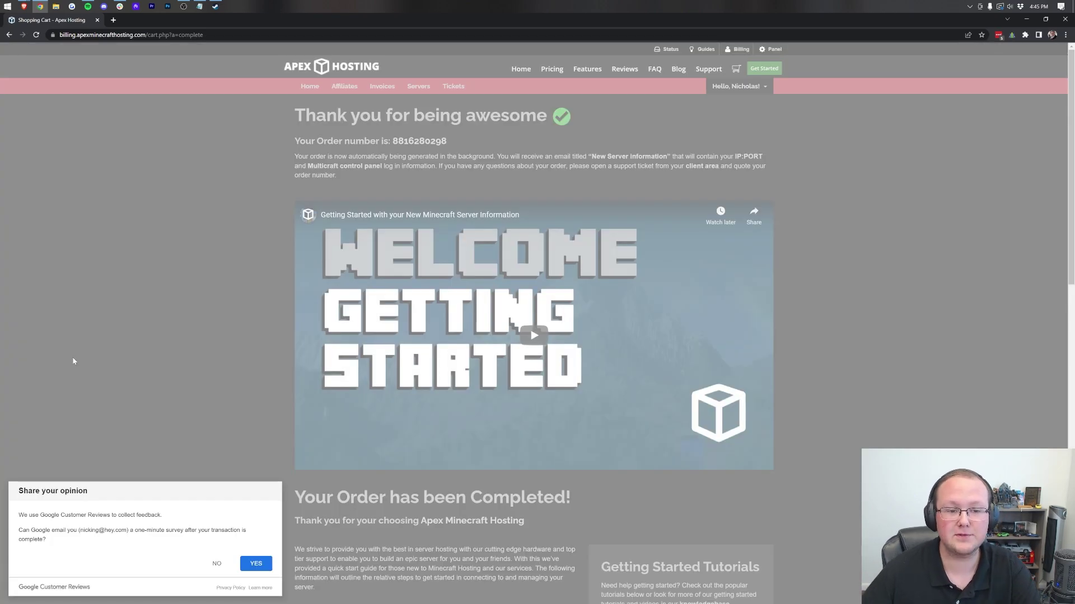
click(216, 565)
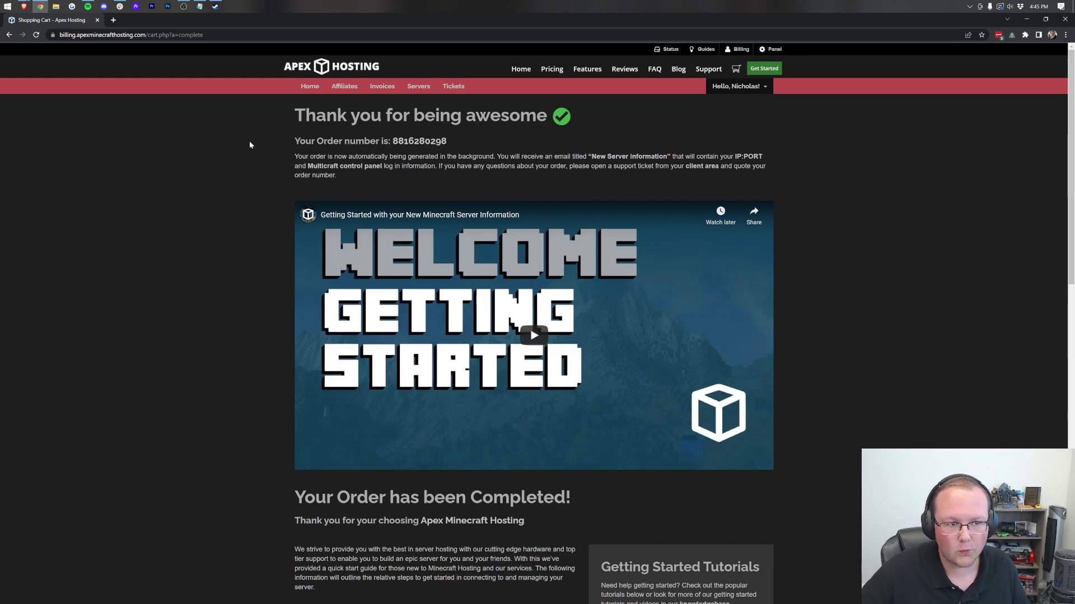
Open the new server information email in HEY and select the server IP and port.
click(136, 5)
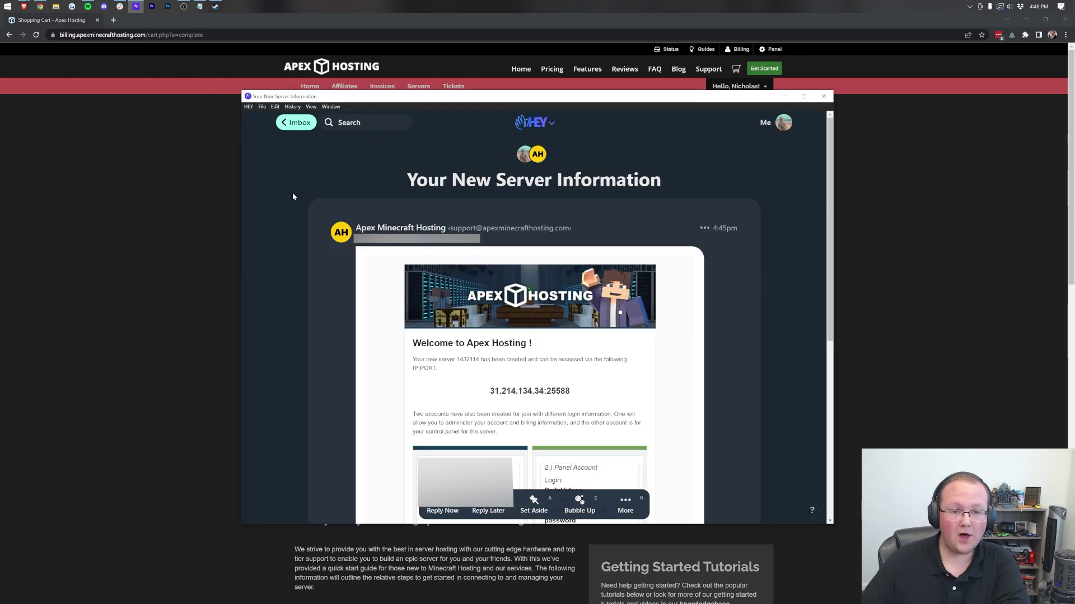
scroll(485, 272, down, 5)
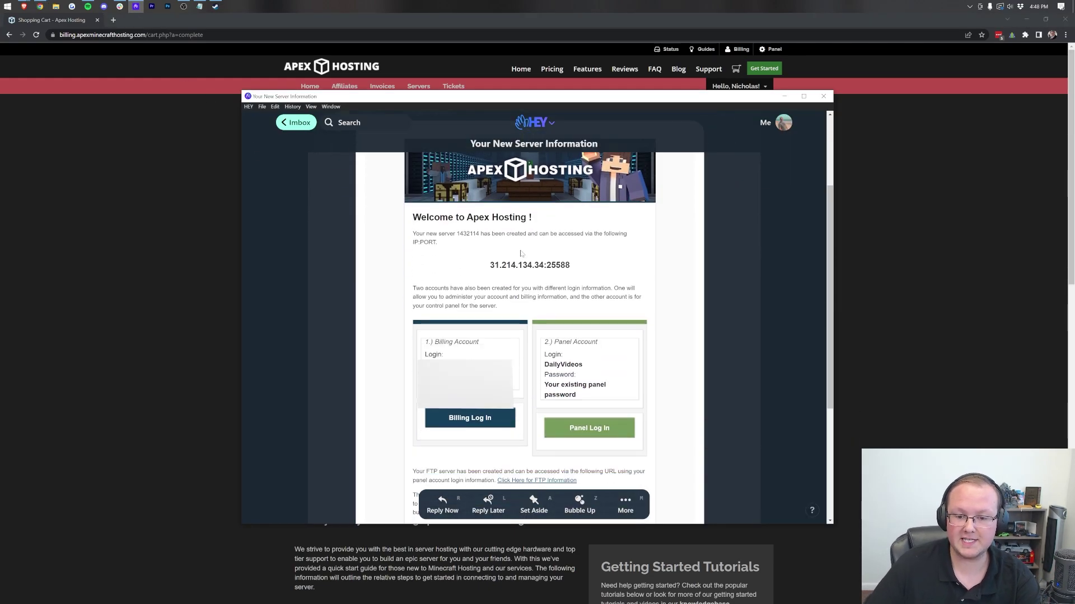
triple_click(530, 265)
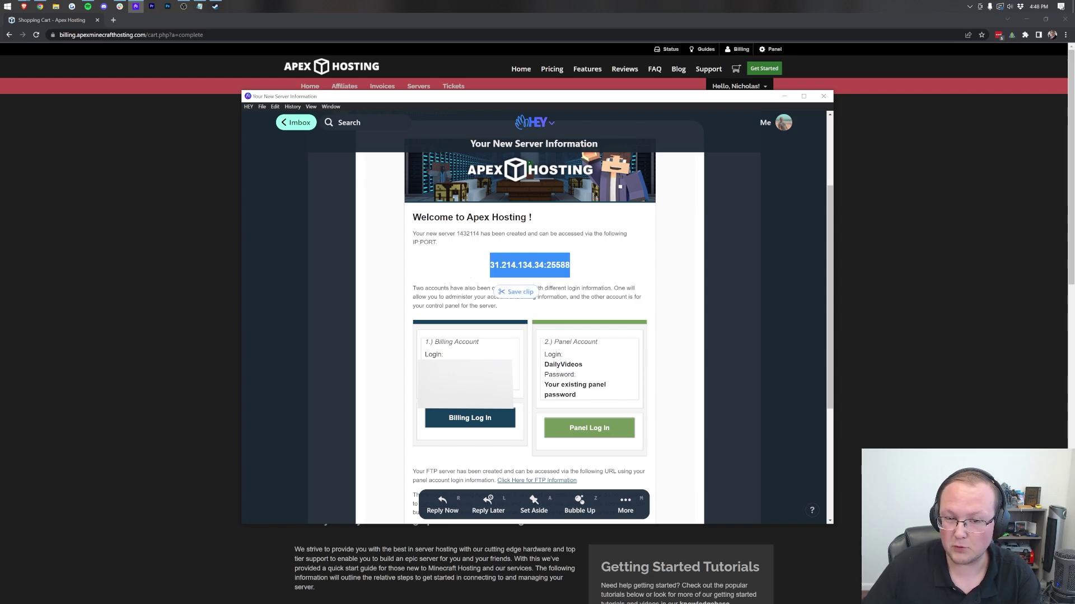
click(605, 263)
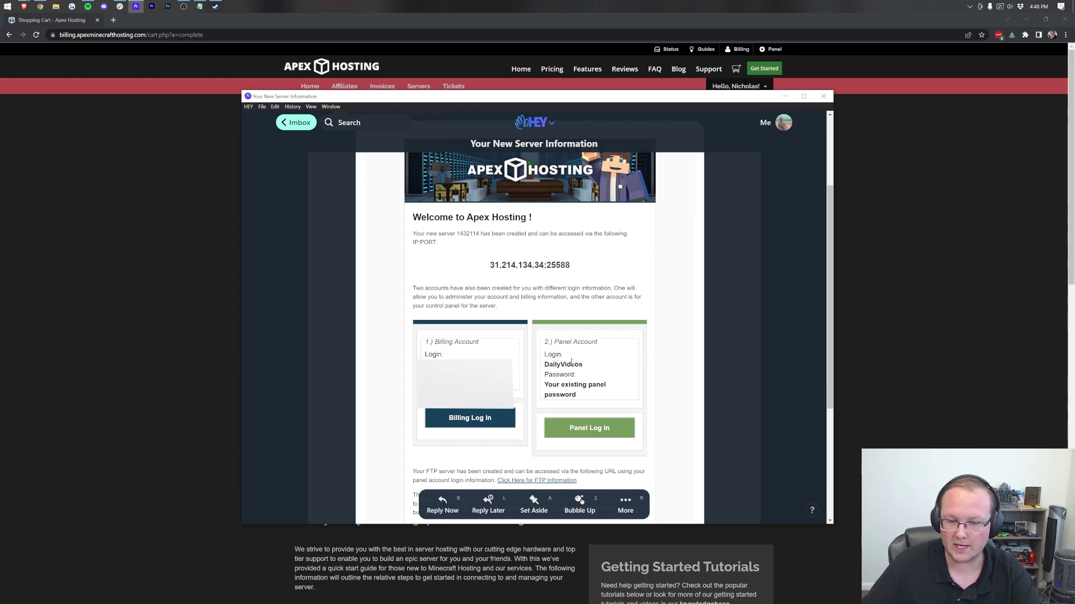
Copy the Panel Log In link and load it in a new Chrome tab.
right_click(589, 430)
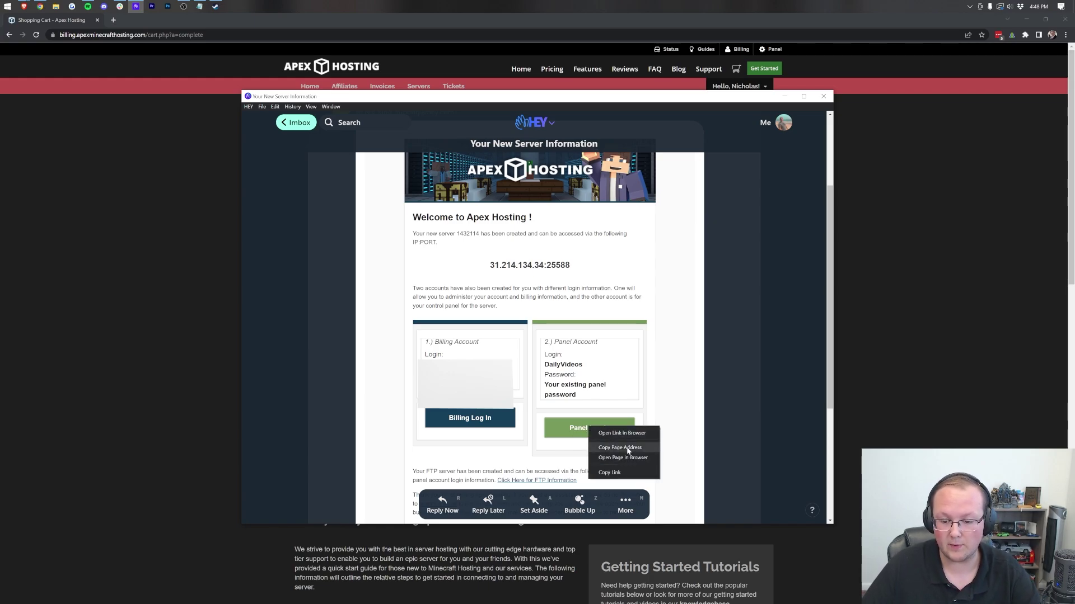
click(624, 450)
right_click(584, 436)
click(615, 452)
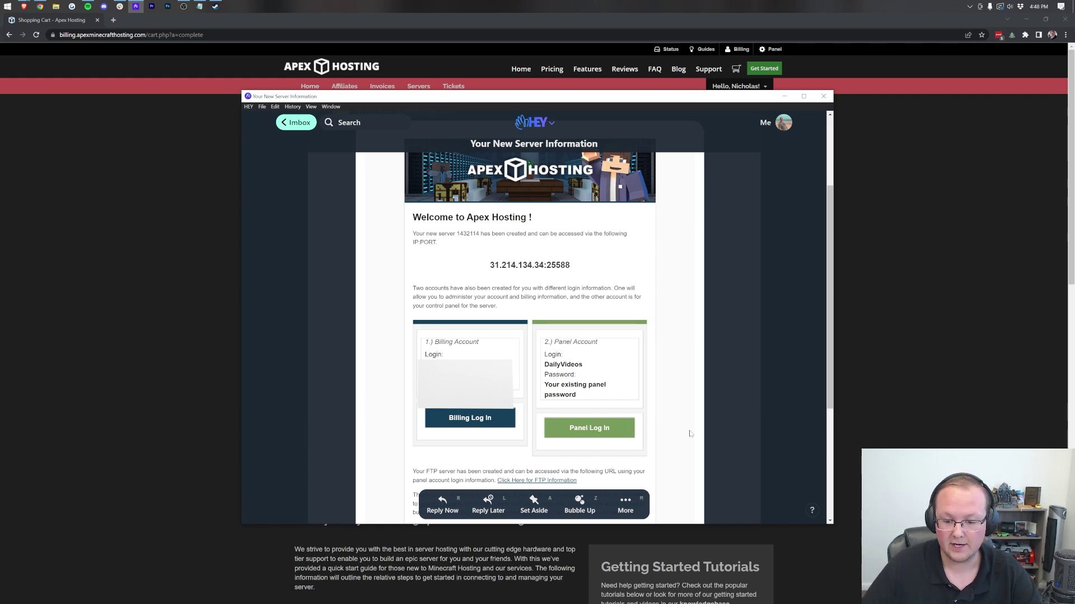
click(88, 7)
click(113, 19)
key(ctrl+v)
key(Return)
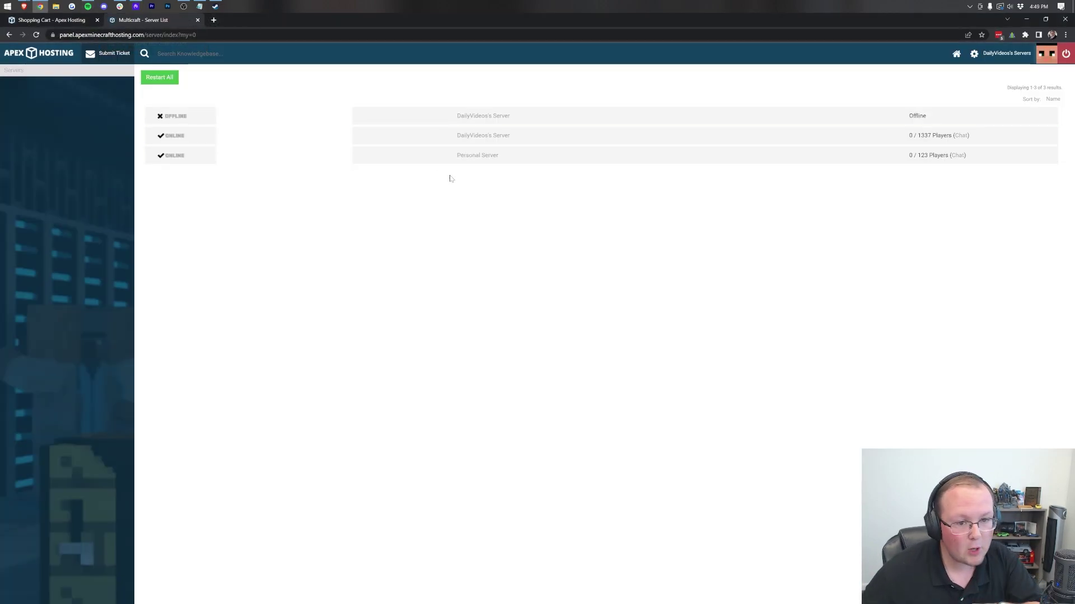
Log out and back into the control panel, then open the offline ARK server's page.
click(1068, 56)
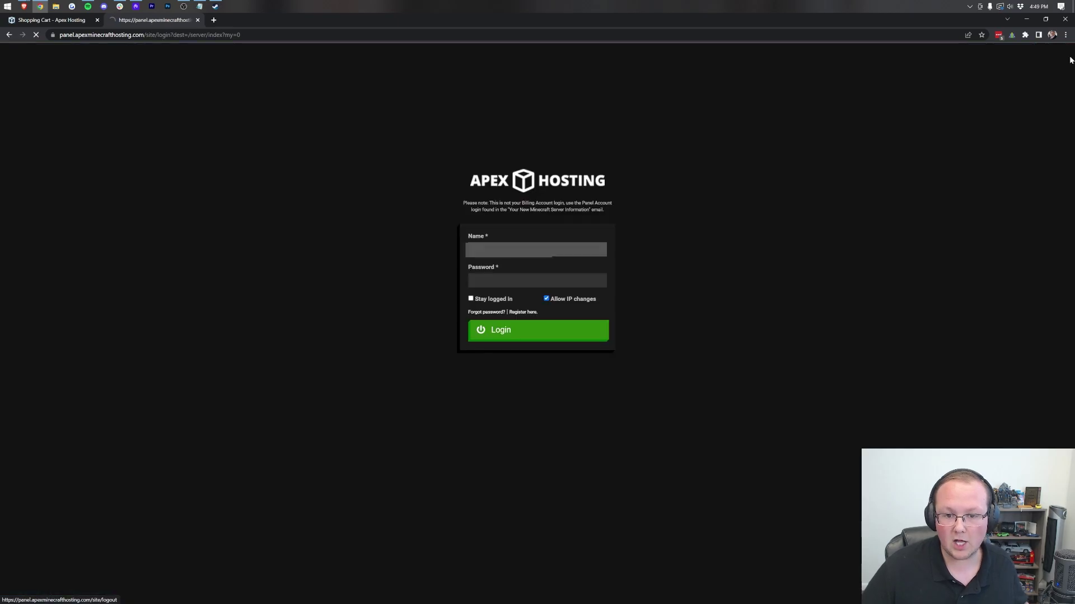
click(535, 331)
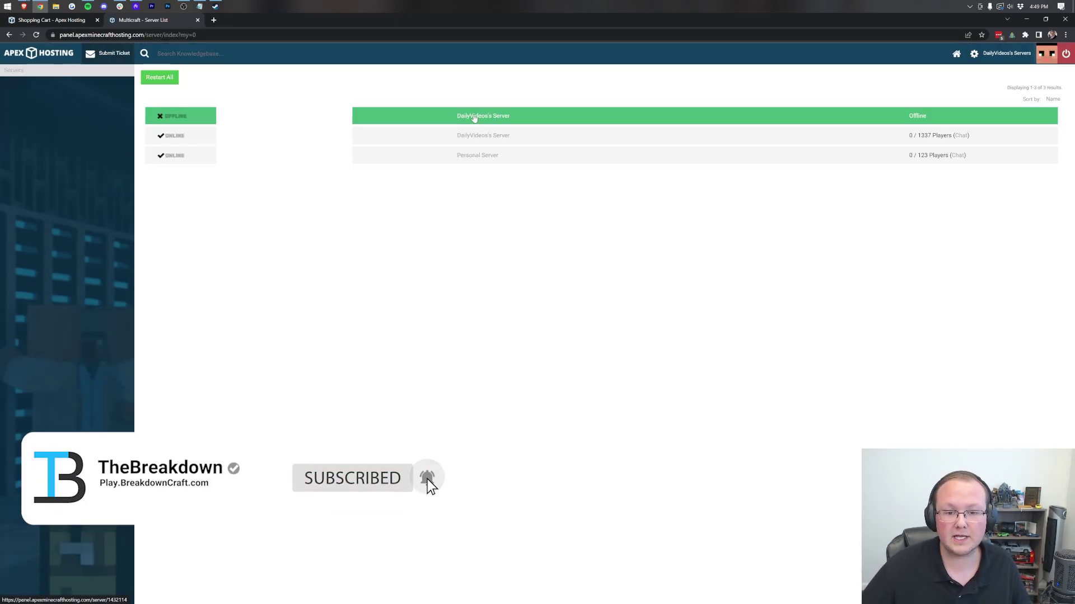
click(554, 119)
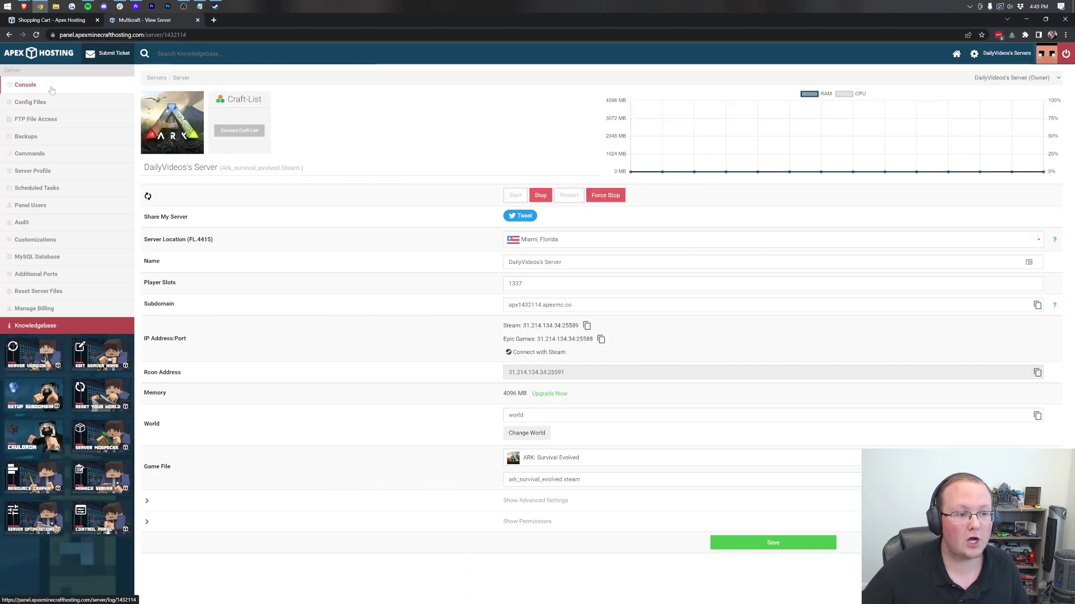
Watch the Steamcmd install log in the Console until the server reports it is ready.
click(25, 85)
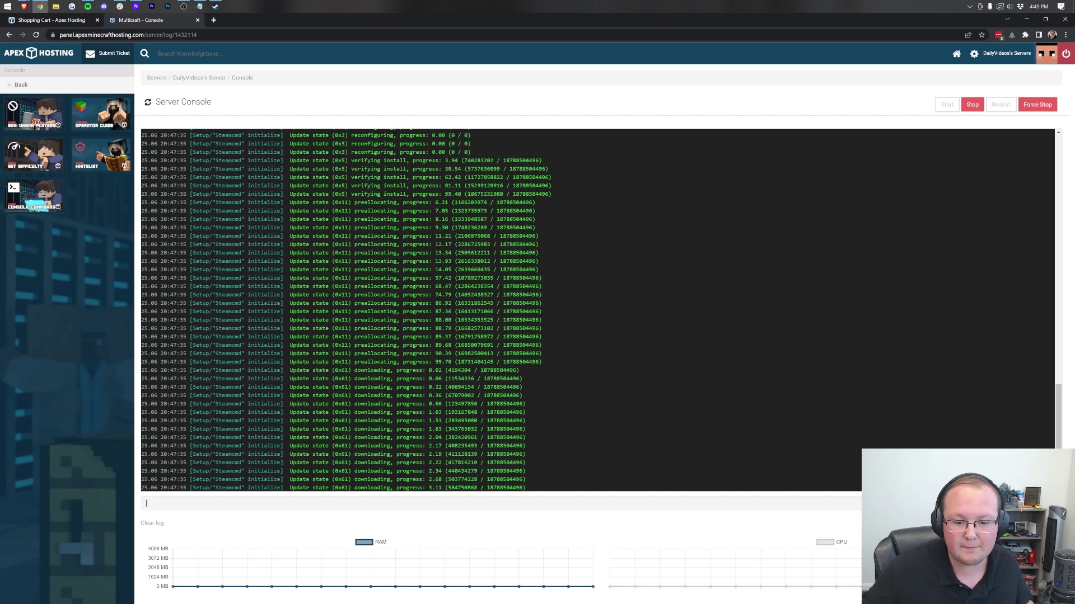
scroll(374, 295, up, 15)
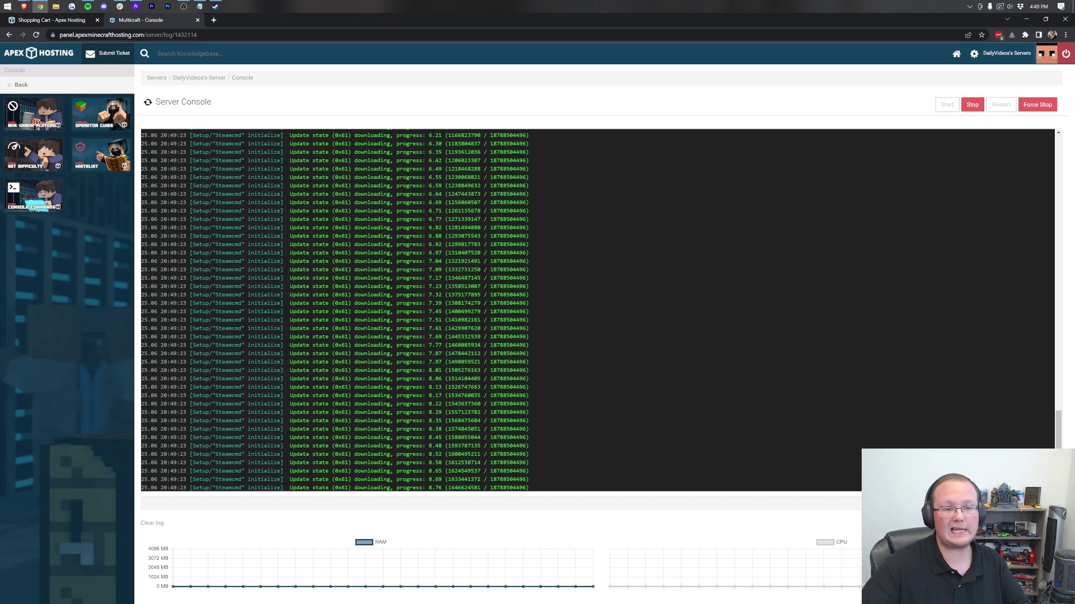
click(147, 503)
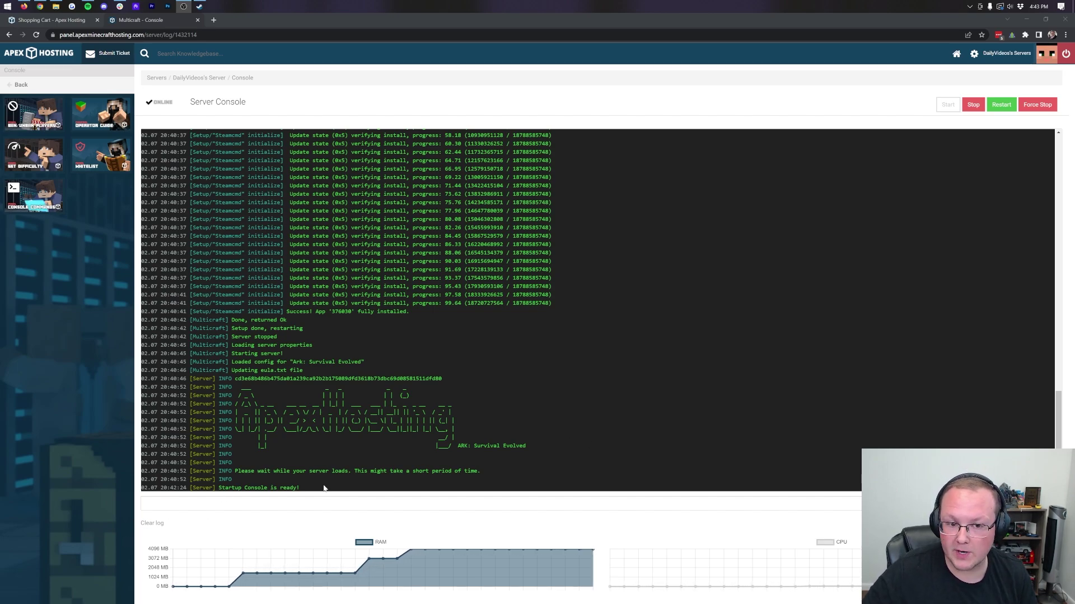
Return to the DailyVideos's Server overview and copy the Steam IP:Port.
click(197, 82)
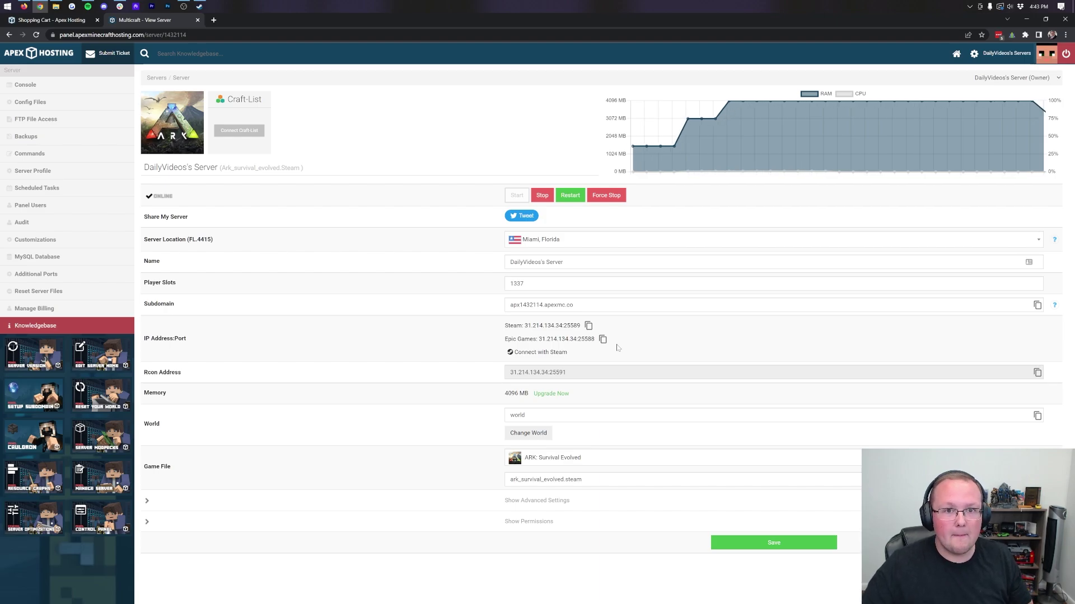
click(589, 327)
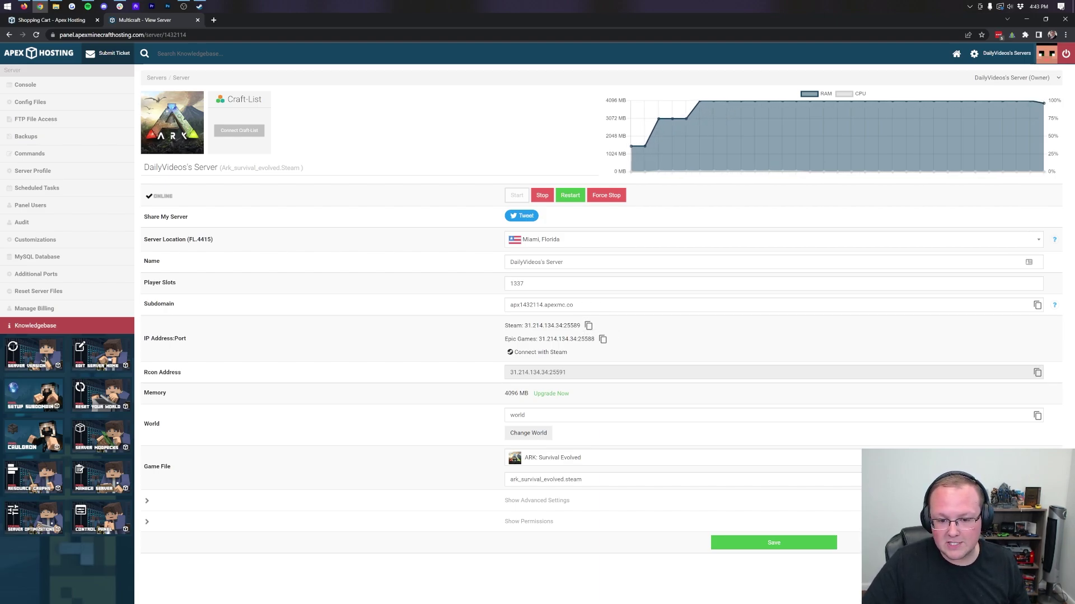
Hide Chrome and open Steam's View > Servers browser.
click(1024, 21)
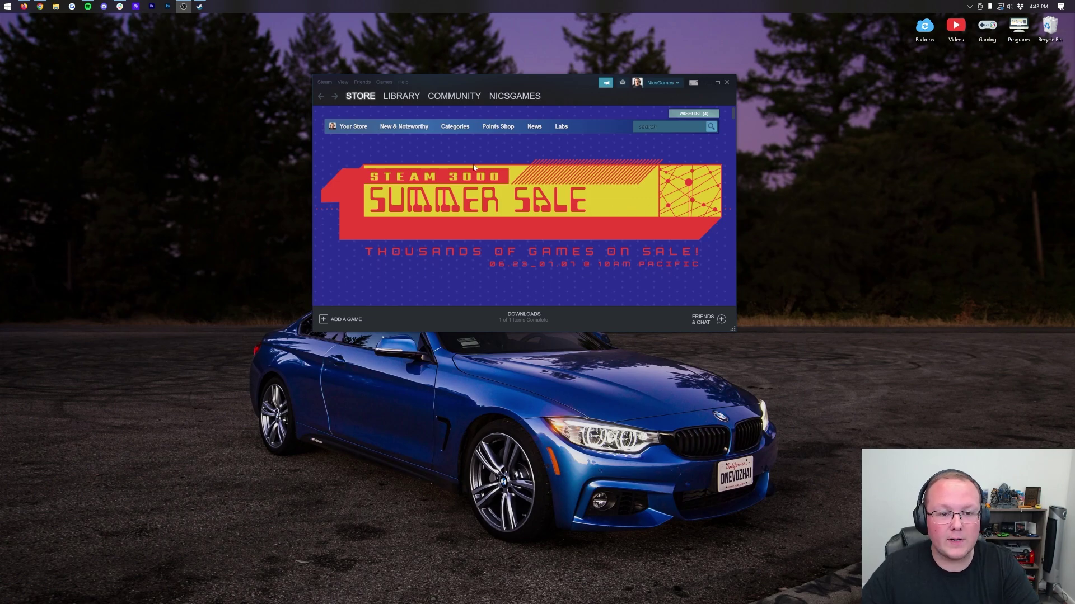
click(324, 83)
click(339, 82)
click(340, 82)
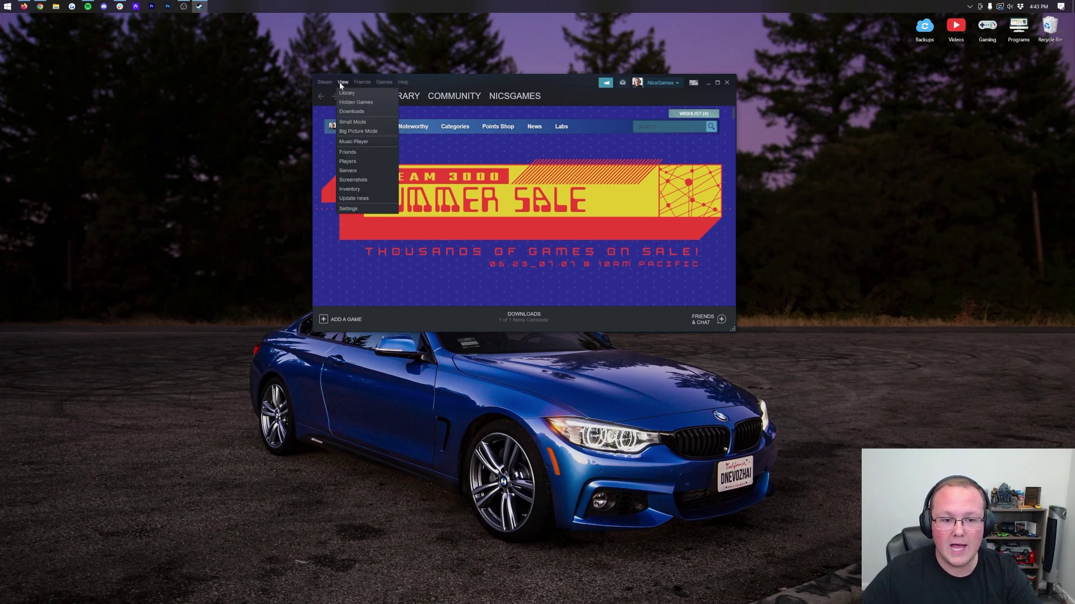
click(343, 82)
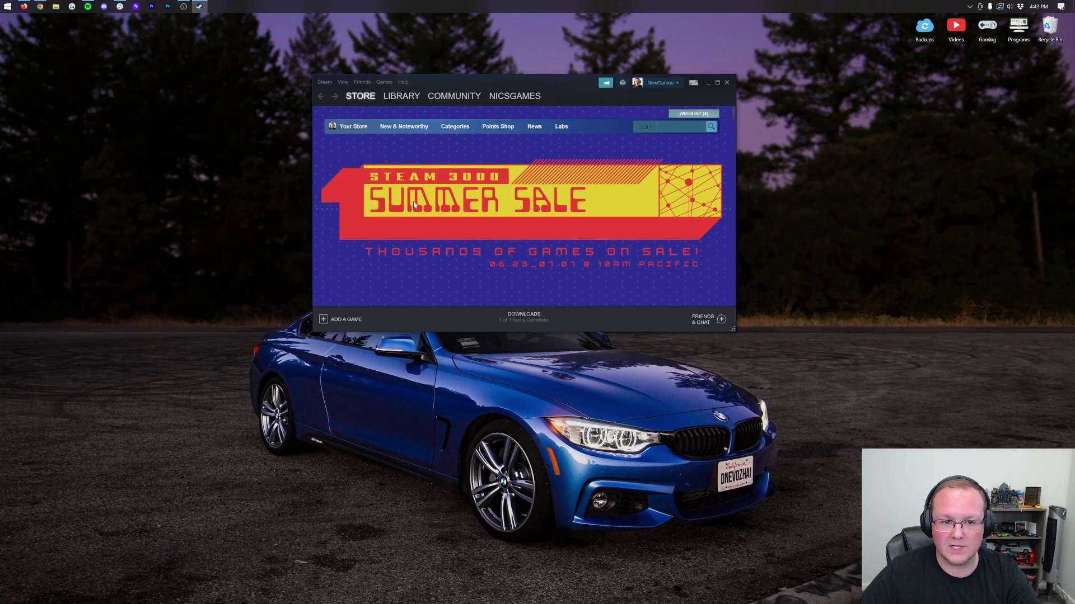
click(342, 82)
click(354, 171)
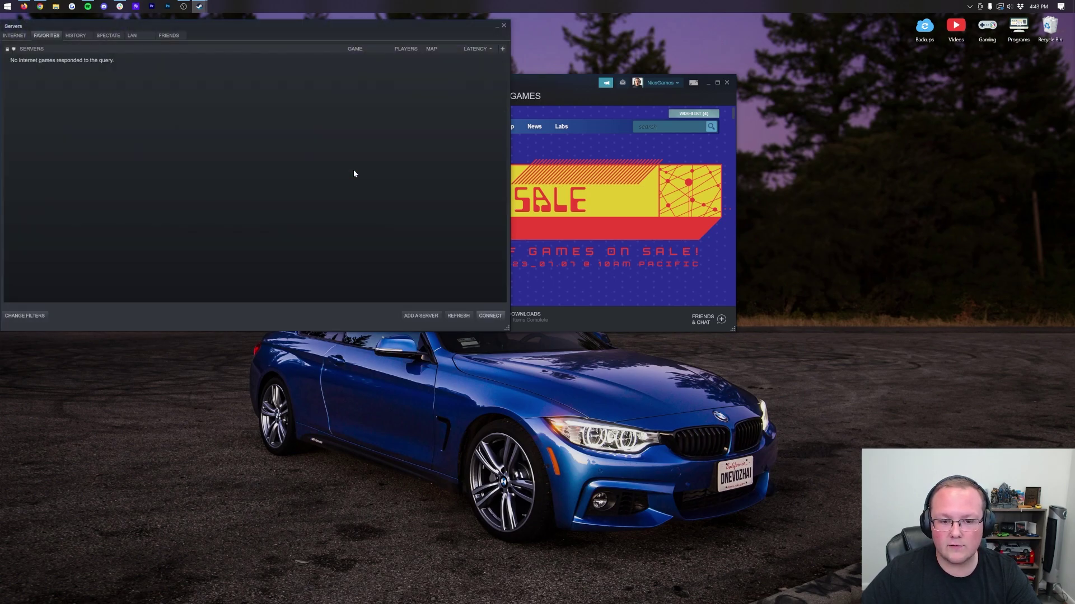
drag(14, 35, 187, 58)
Add the pasted server address under Favorites, then close the Servers window.
click(187, 58)
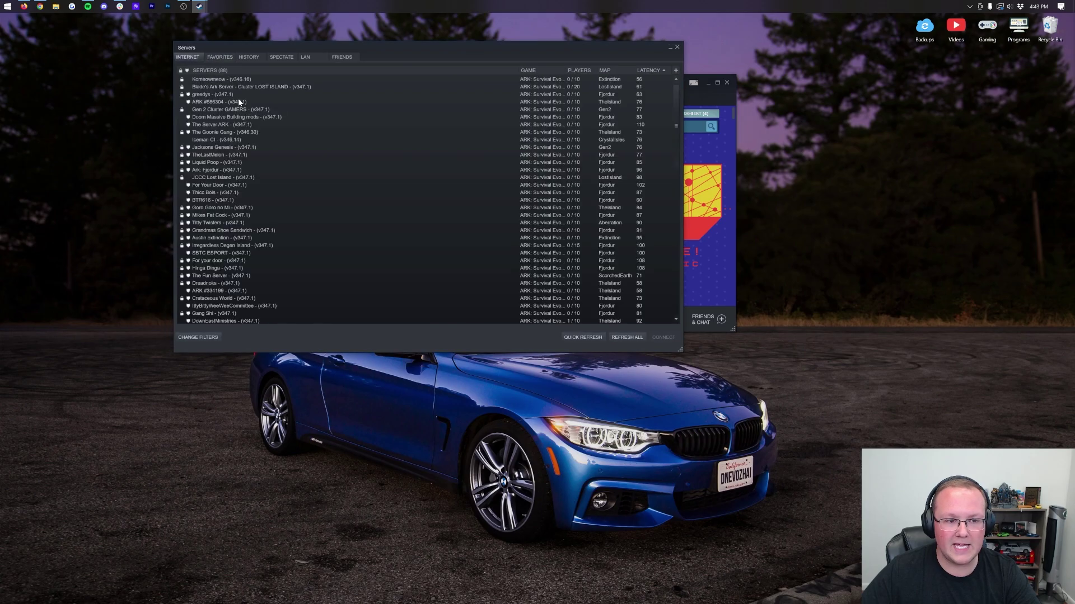
click(218, 58)
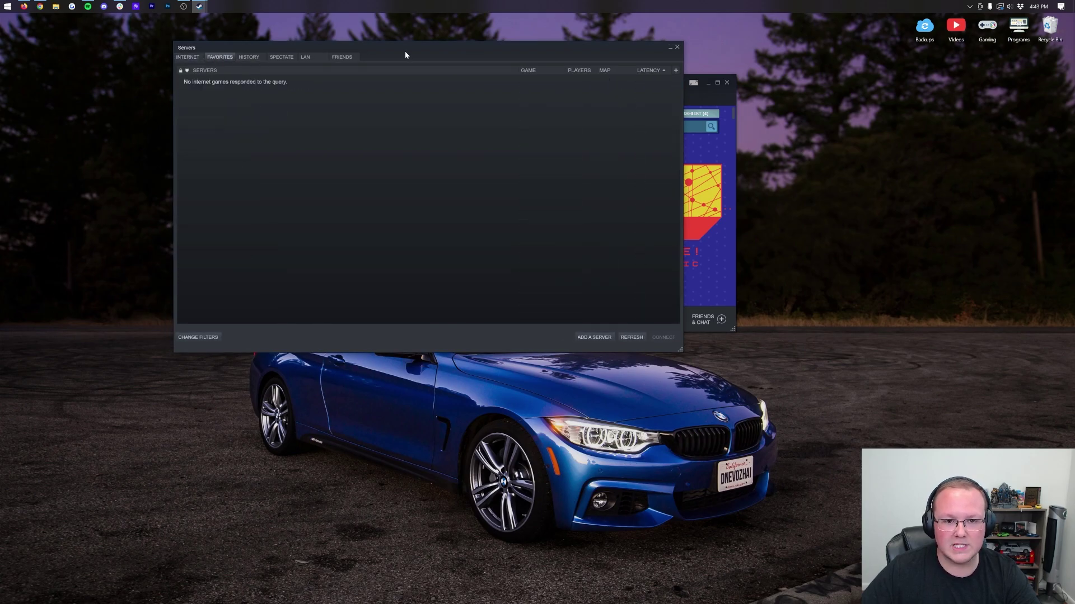
drag(405, 52, 468, 60)
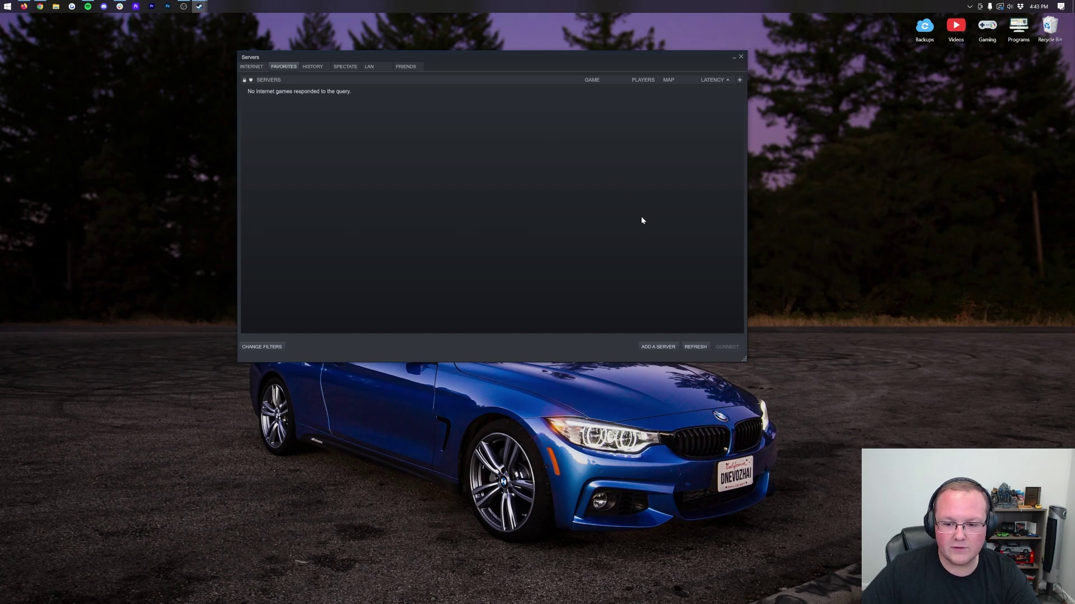
click(650, 347)
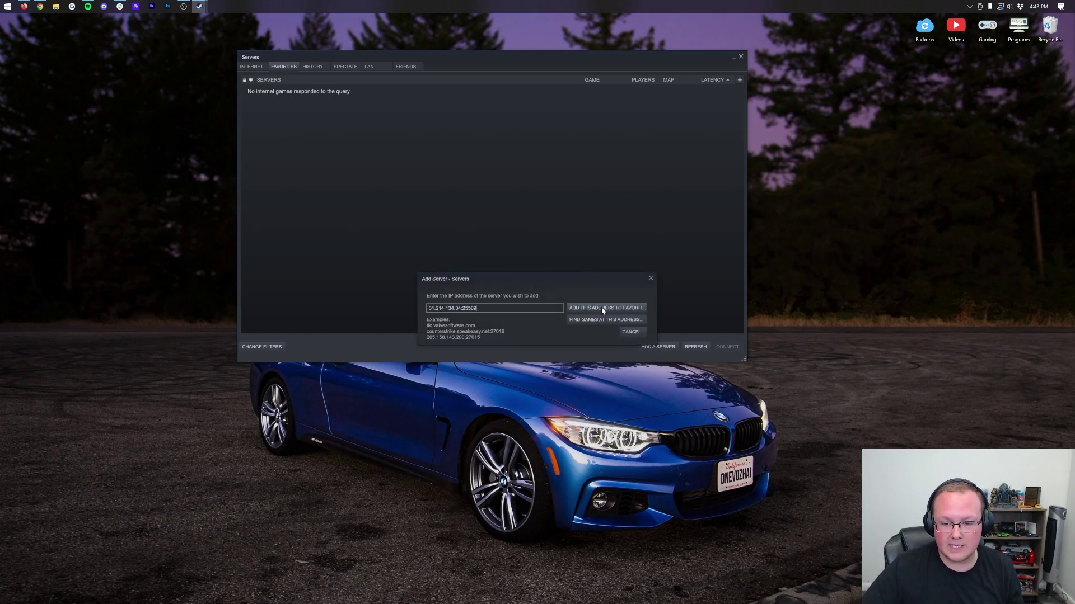
click(603, 309)
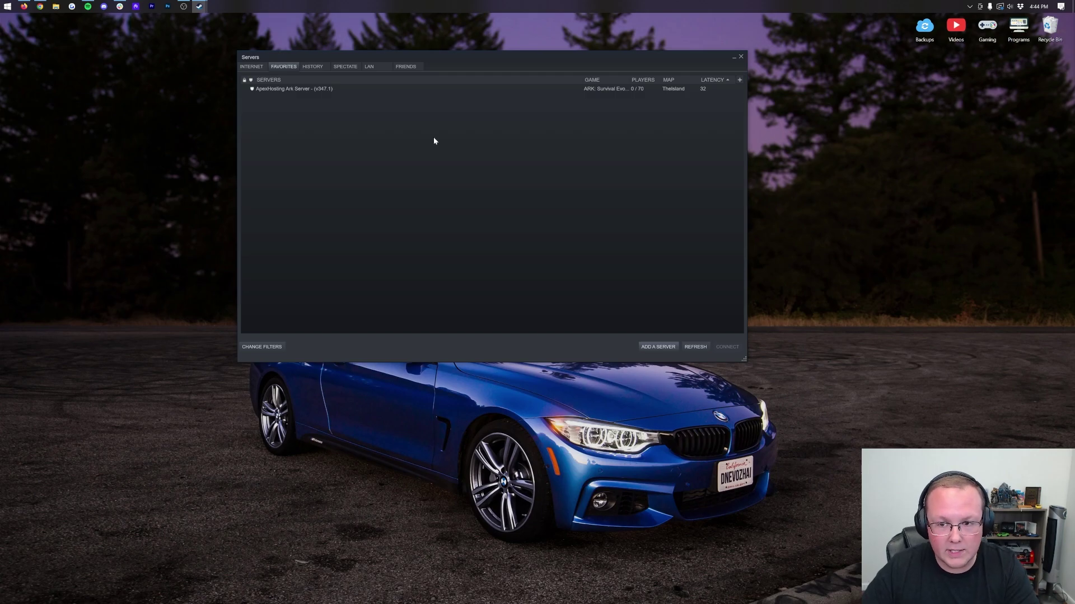
click(741, 57)
Launch ARK from the Steam library and bring up the Join ARK session list.
mouse_move(392, 95)
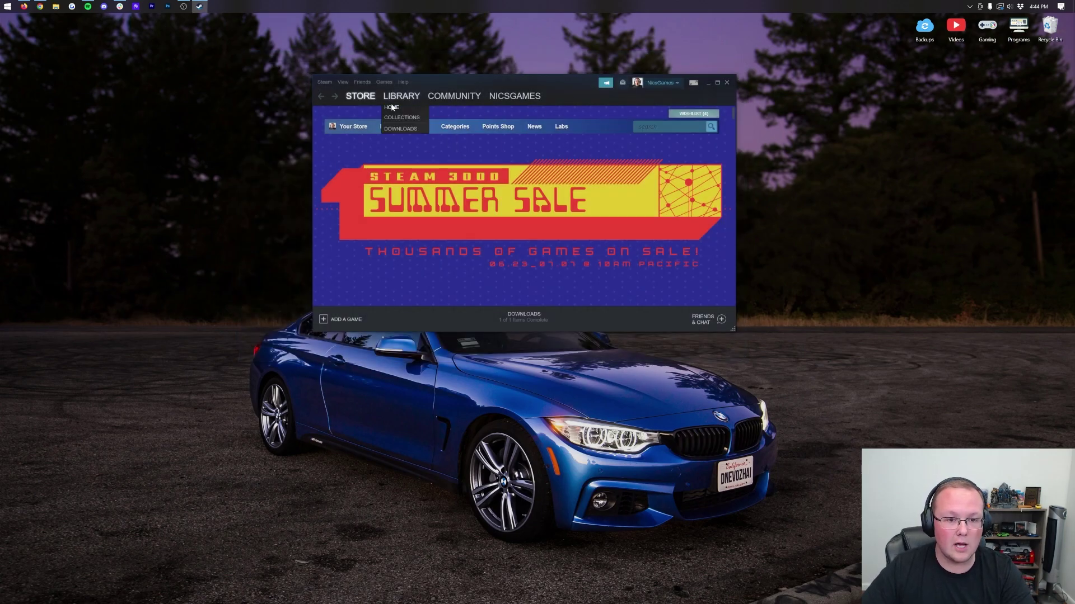
click(391, 108)
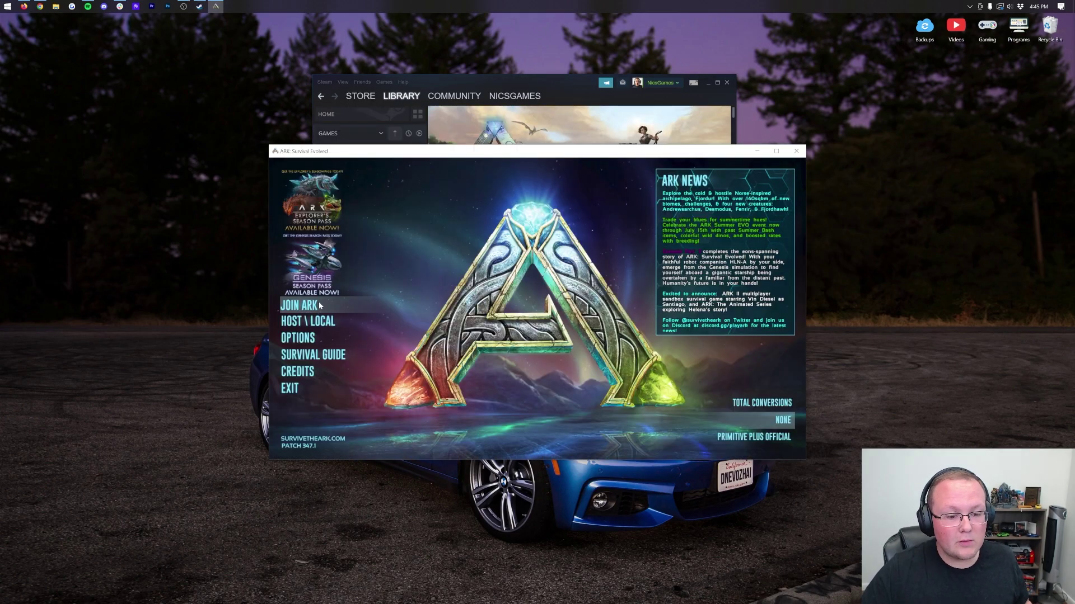
click(320, 306)
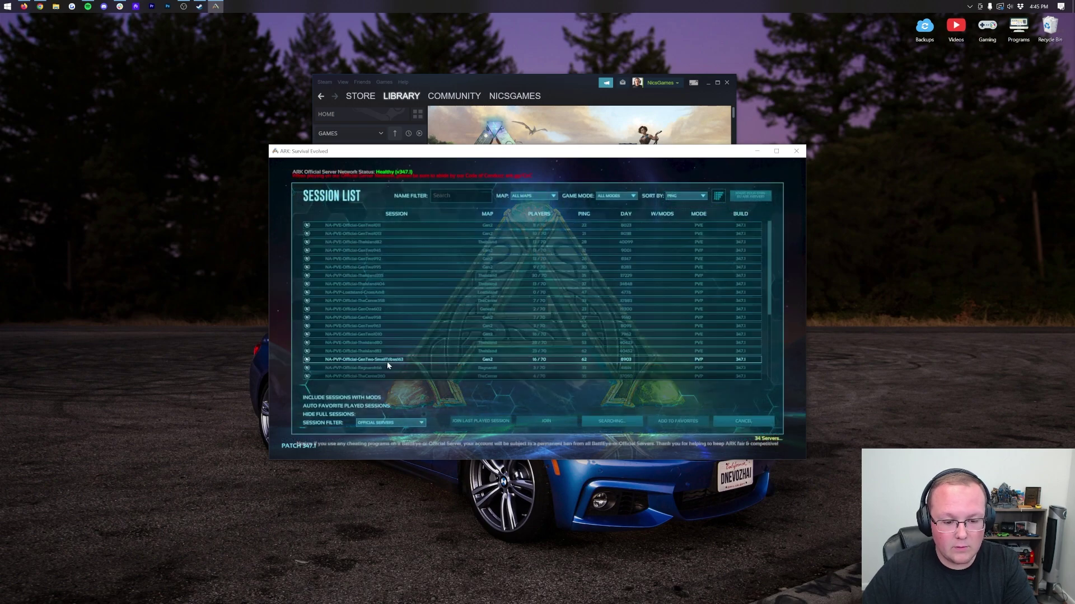
Set the Session Filter to Favorites and join the ApexHosting Ark Server.
click(381, 424)
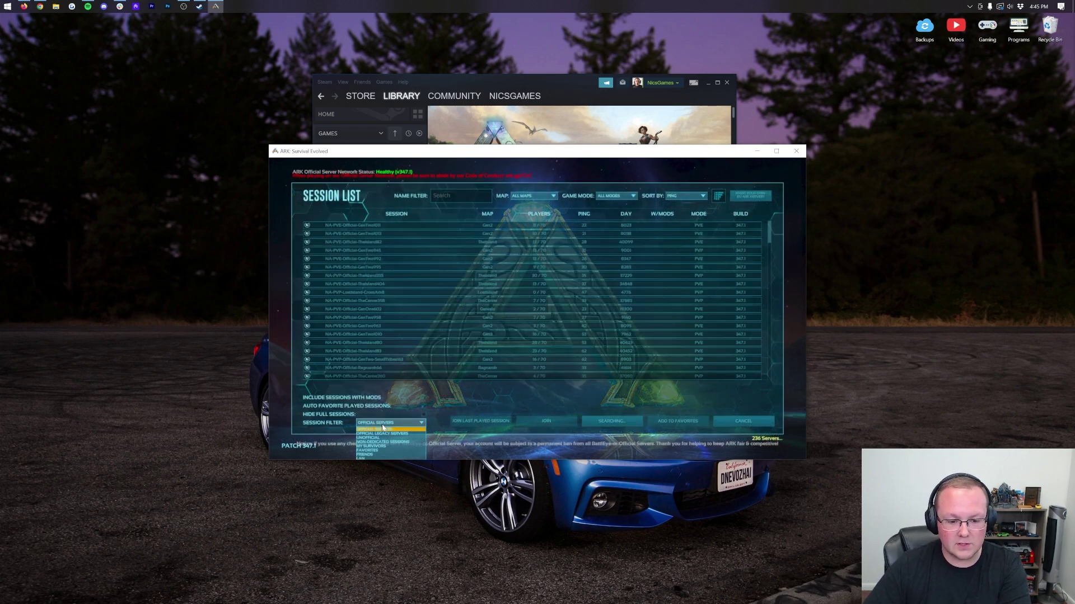
click(380, 448)
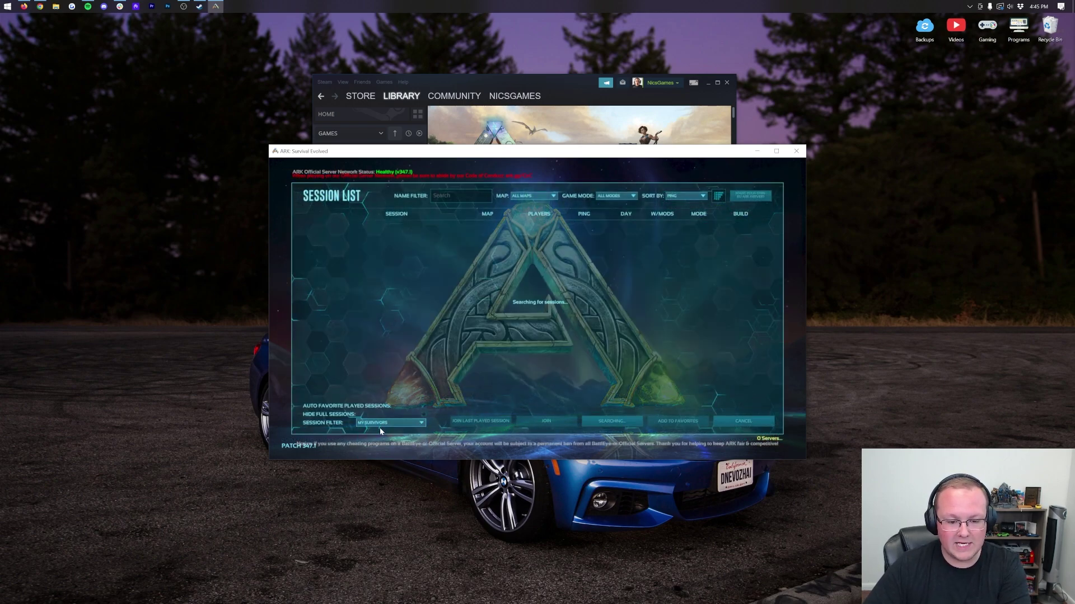
click(379, 425)
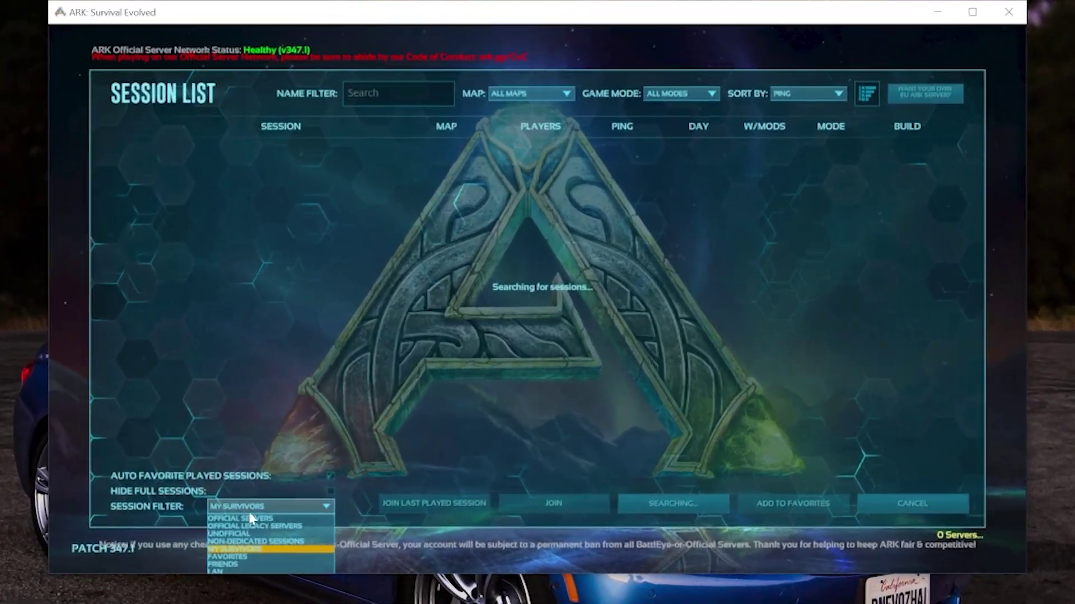
click(235, 556)
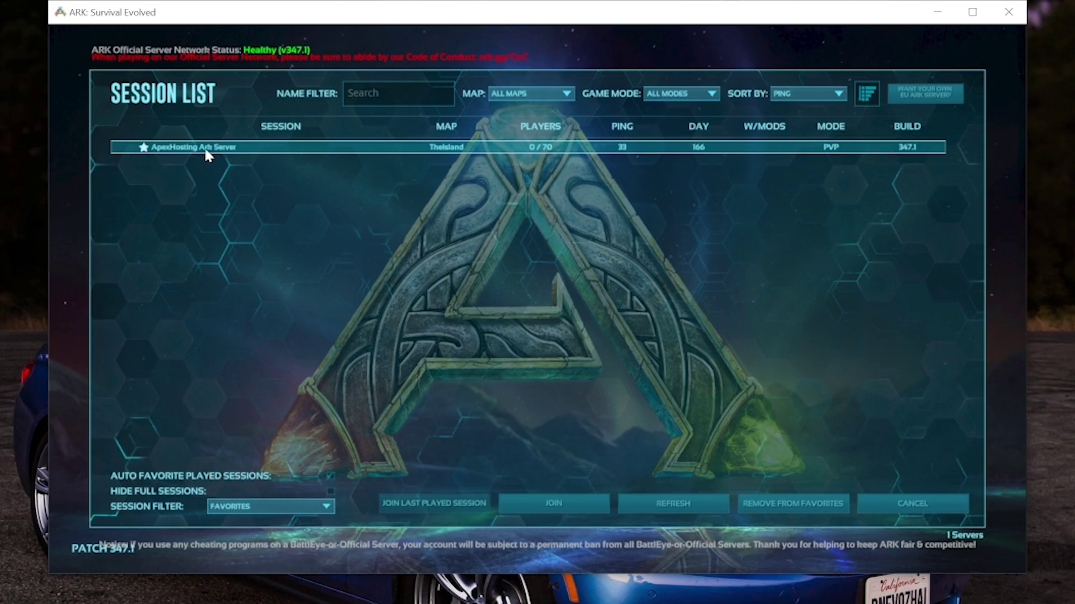
click(560, 504)
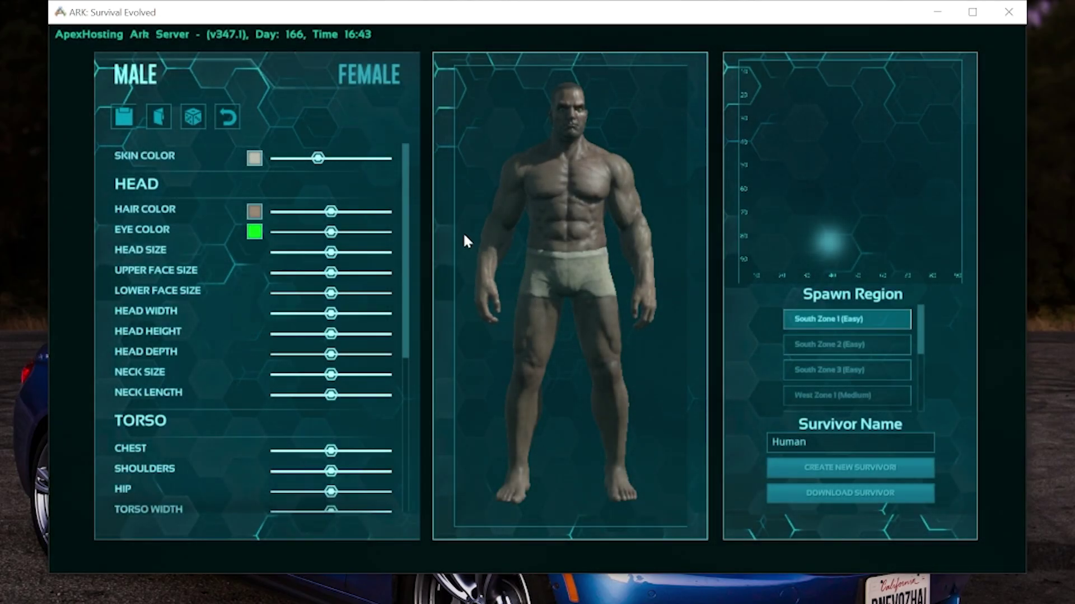
Create a new survivor and spawn on the beach of the ApexHosting Ark Server.
click(816, 471)
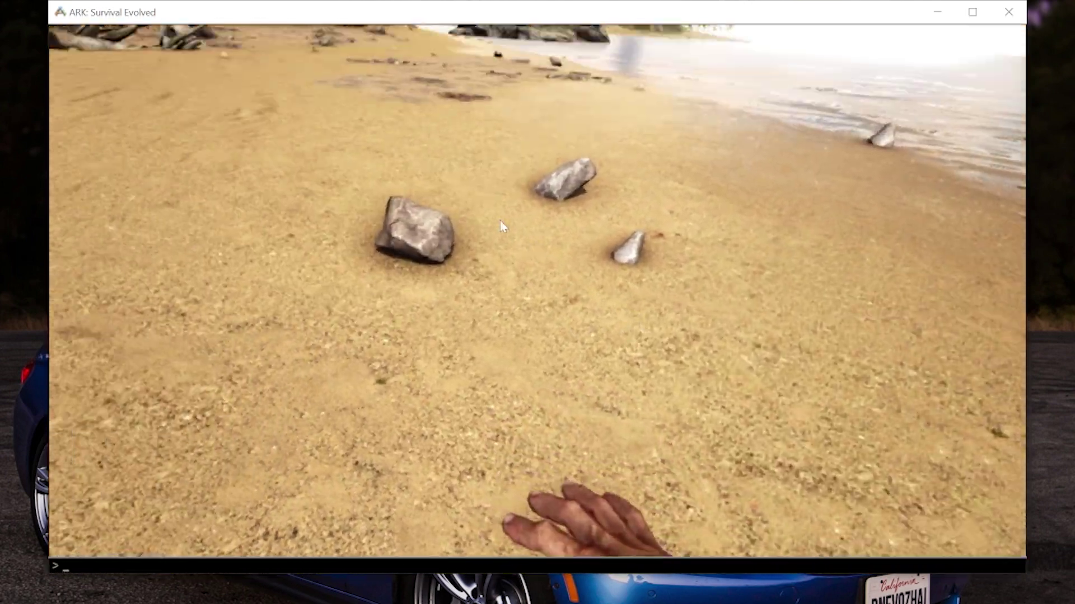
Clear the stray W characters typed into the console and close it to return to the game.
text(W)
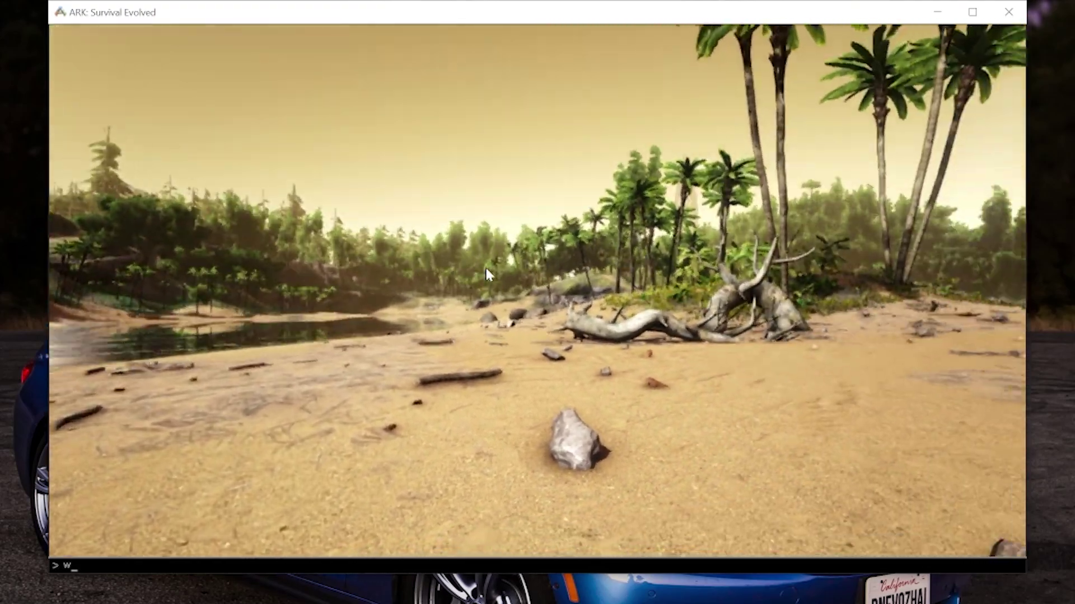
text(WWWWWWWWWWW)
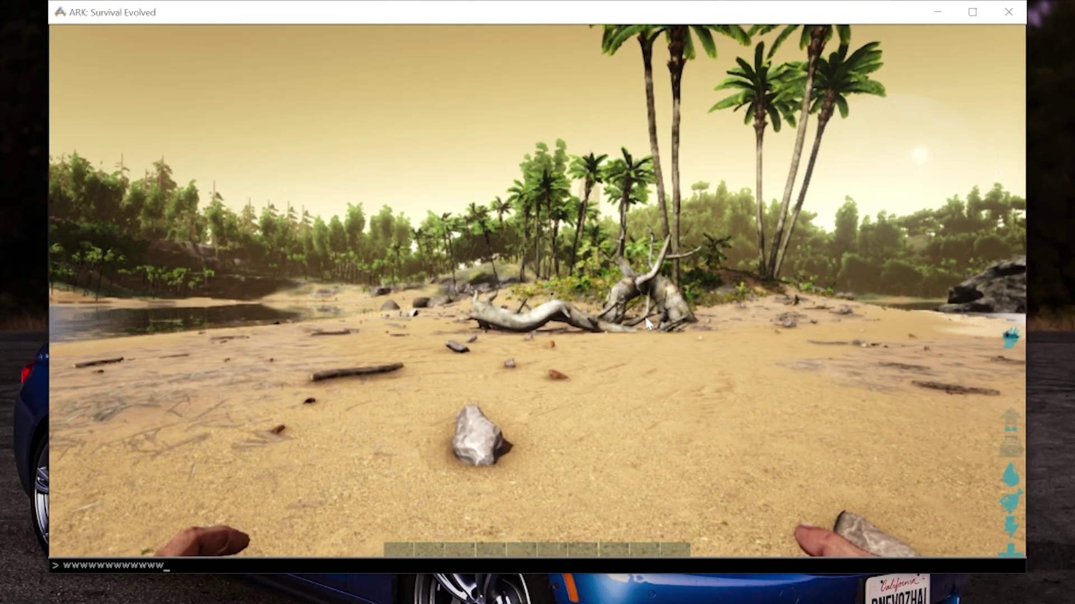
key(Return)
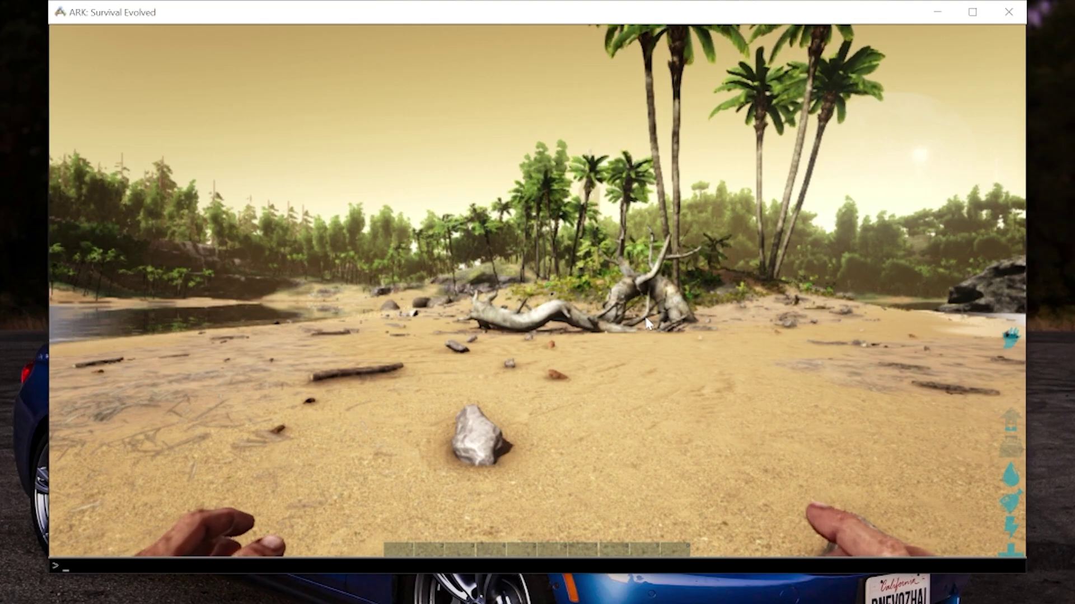
key(Escape)
Walk forward across the beach to the driftwood log, then step left along the shore.
key(w)
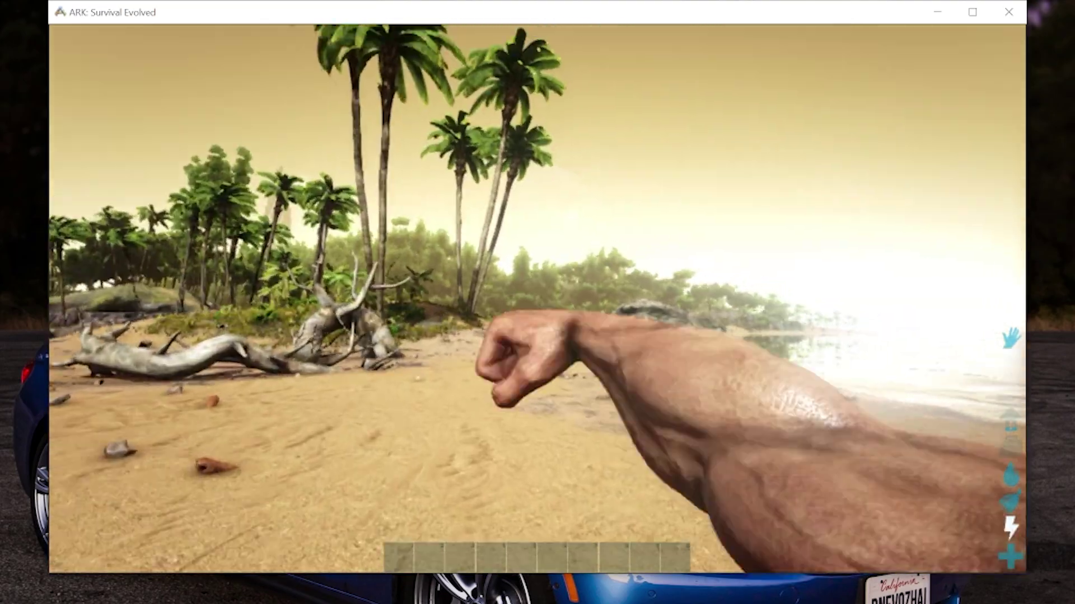
key(w)
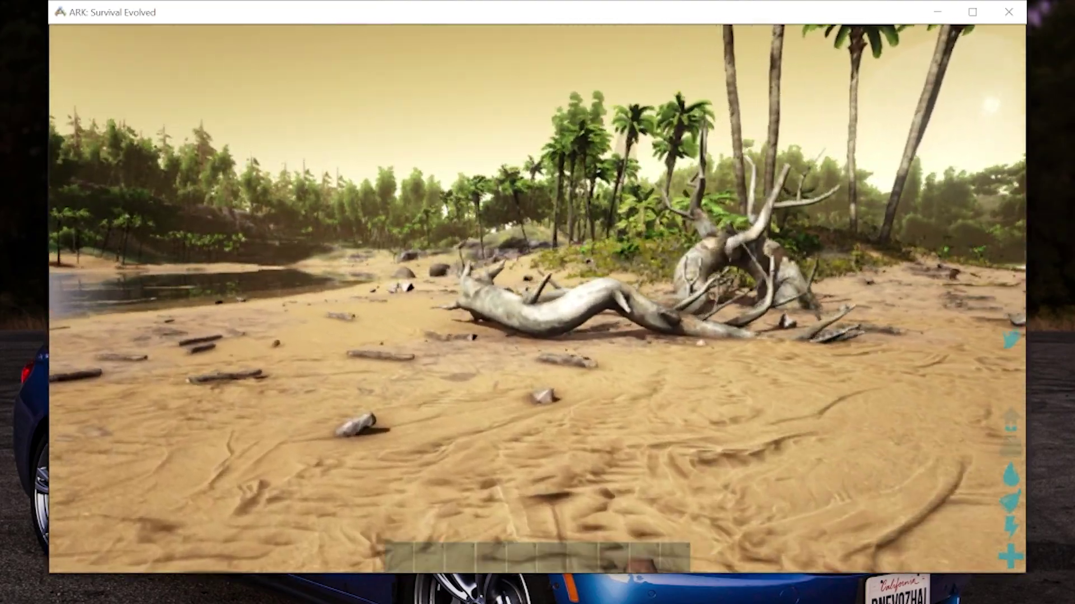
key(a)
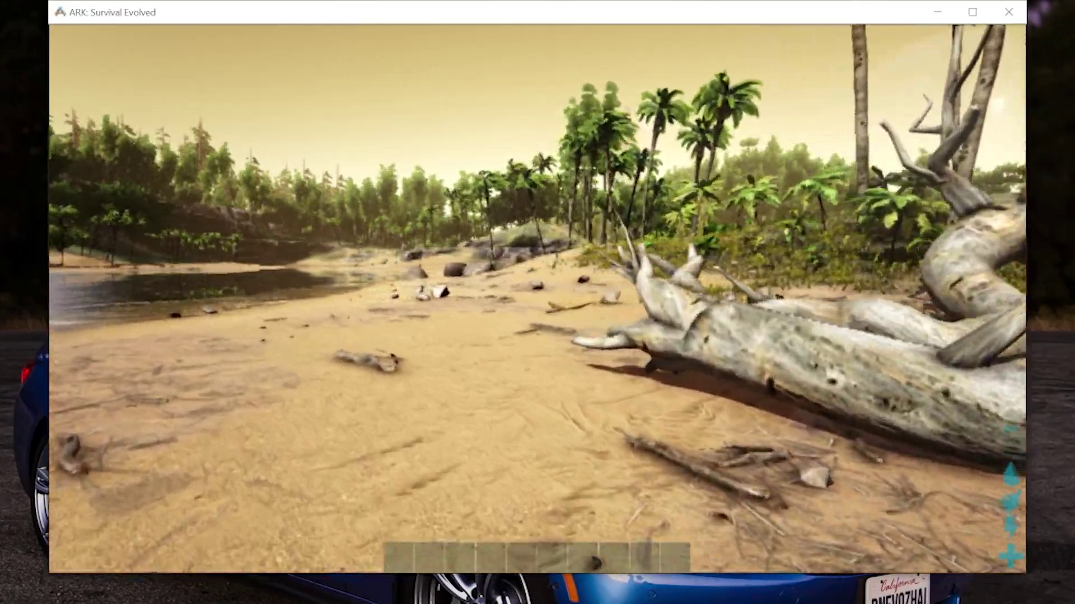